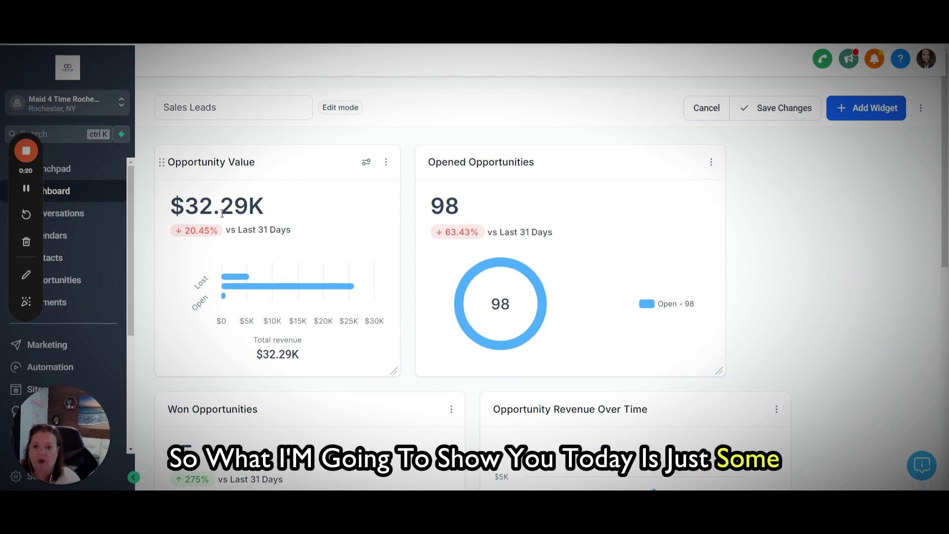
- Save the Sales Leads dashboard's changes and return to the default dashboard
{"action": "left_click", "coordinate": [250, 111]}
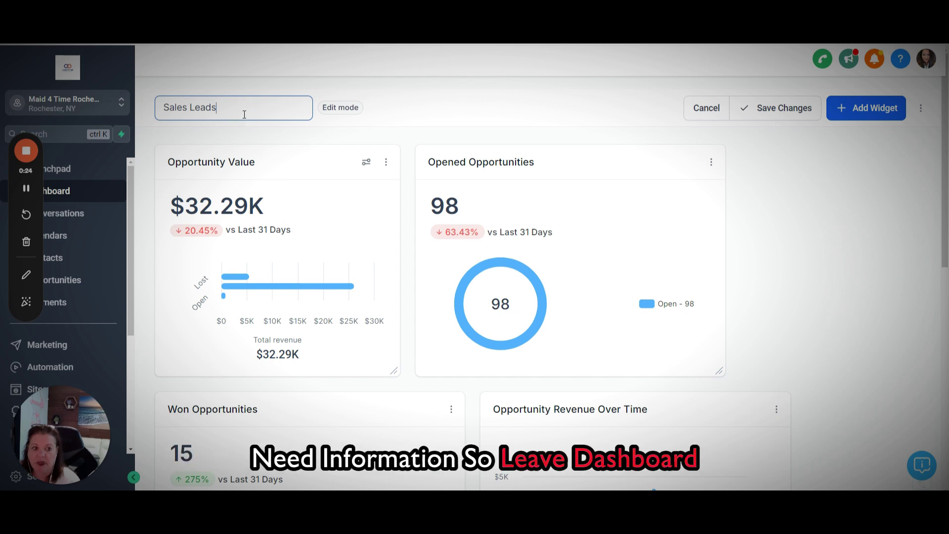
{"action": "left_click", "coordinate": [781, 110]}
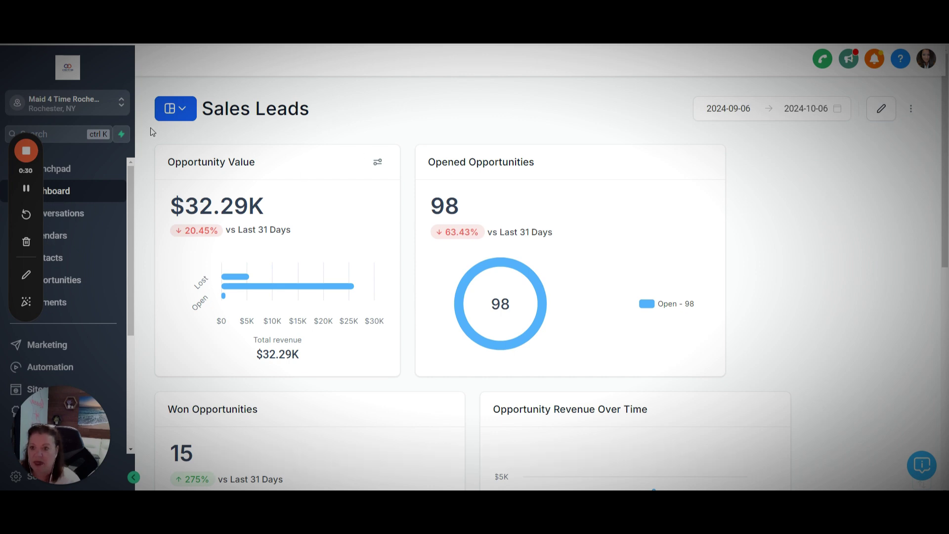
{"action": "left_click", "coordinate": [63, 194]}
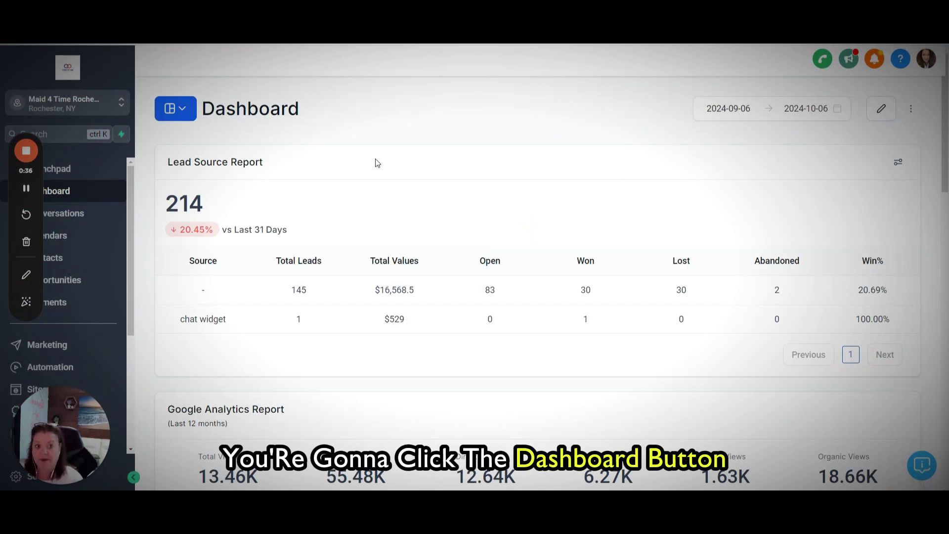
- Look through the list of available dashboards and switch to the Sales Leads dashboard
{"action": "left_click", "coordinate": [181, 114]}
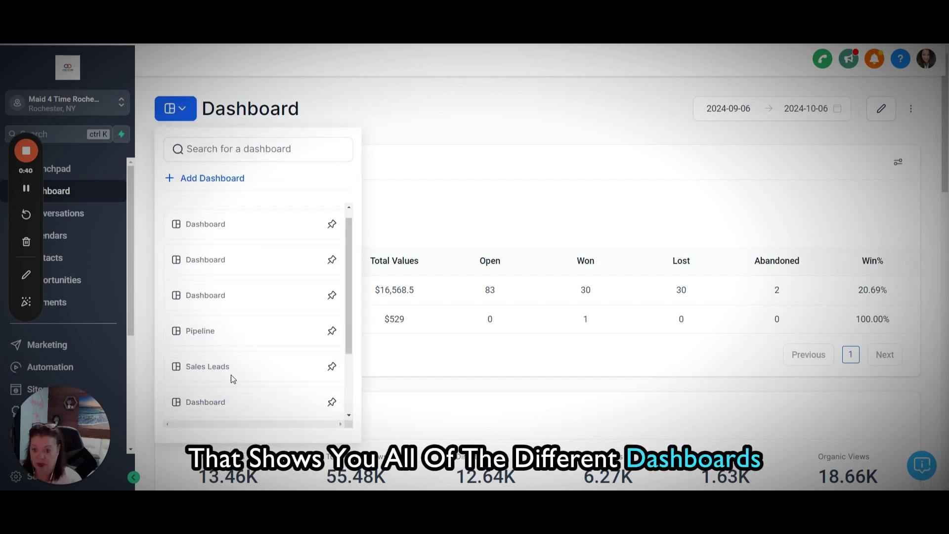
{"action": "scroll", "coordinate": [231, 376], "scroll_direction": "down", "scroll_amount": 2}
{"action": "scroll", "coordinate": [262, 411], "scroll_direction": "up", "scroll_amount": 2}
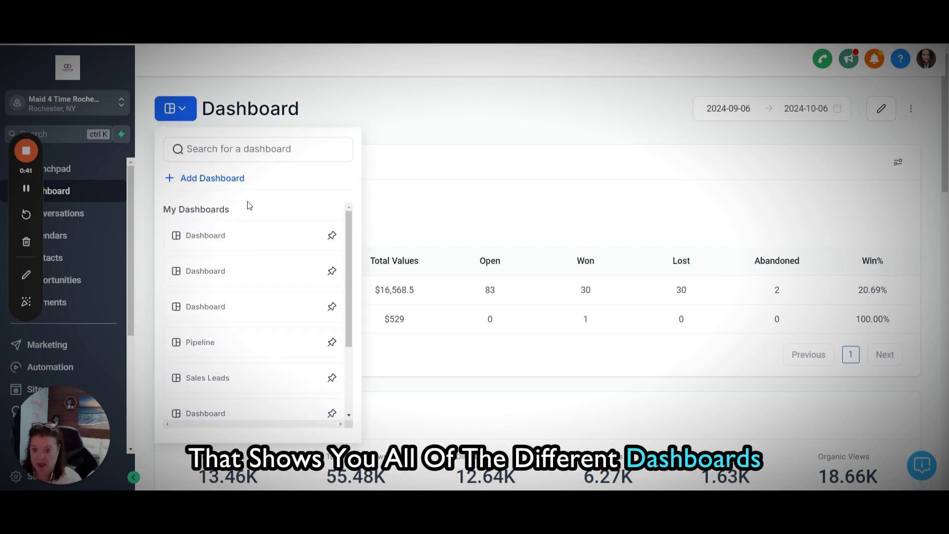
{"action": "scroll", "coordinate": [262, 341], "scroll_direction": "down", "scroll_amount": 2}
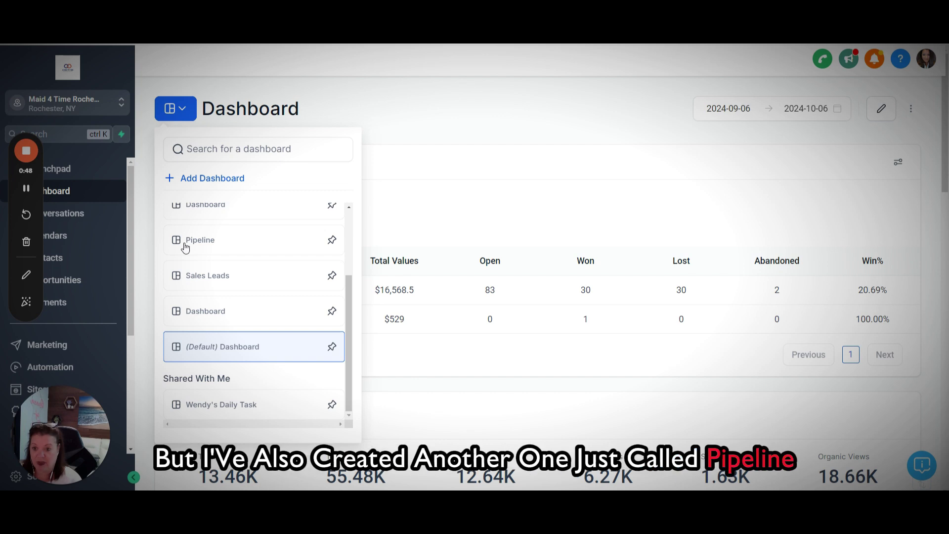
{"action": "left_click", "coordinate": [206, 276]}
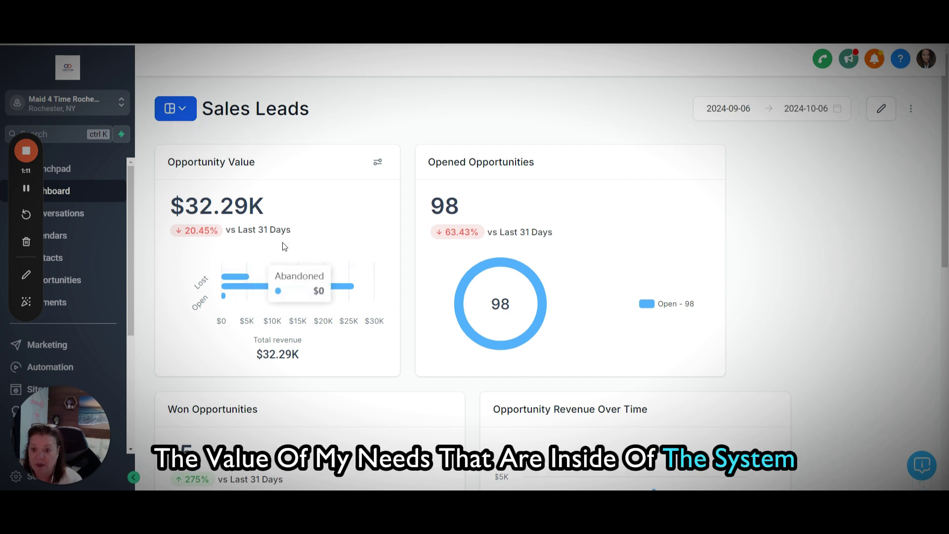
- Examine the Sales Leads widgets, from Opportunity Value down to Lost Opportunities By Reason
{"action": "mouse_move", "coordinate": [262, 276]}
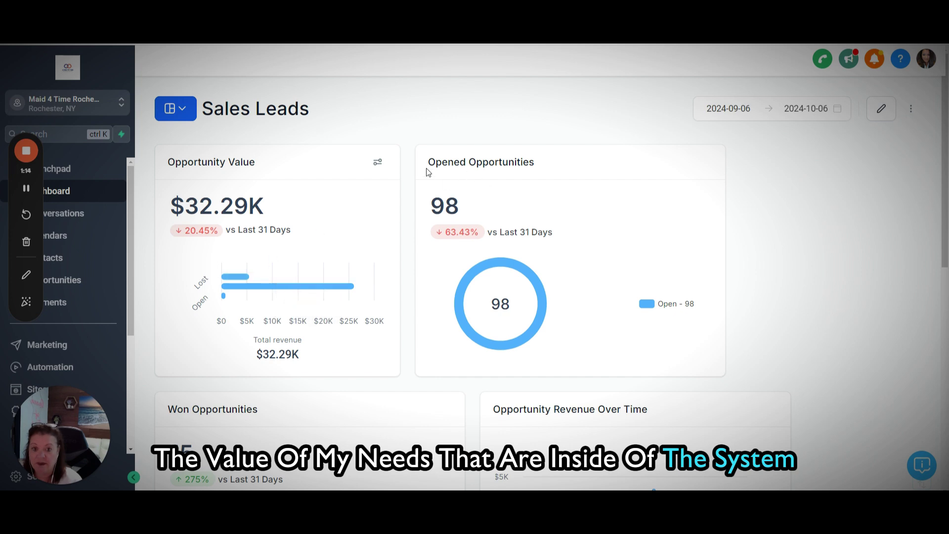
{"action": "scroll", "coordinate": [596, 200], "scroll_direction": "down", "scroll_amount": 4}
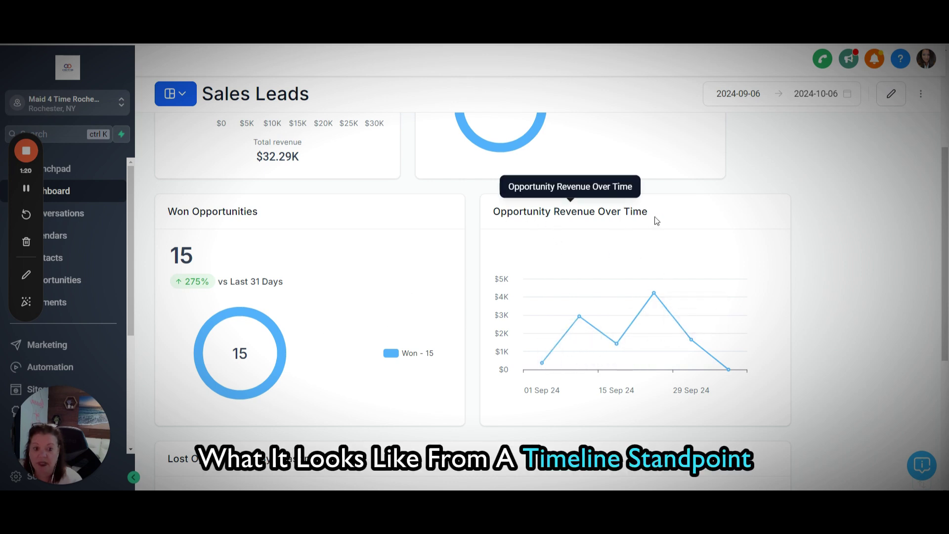
{"action": "scroll", "coordinate": [717, 258], "scroll_direction": "down", "scroll_amount": 5}
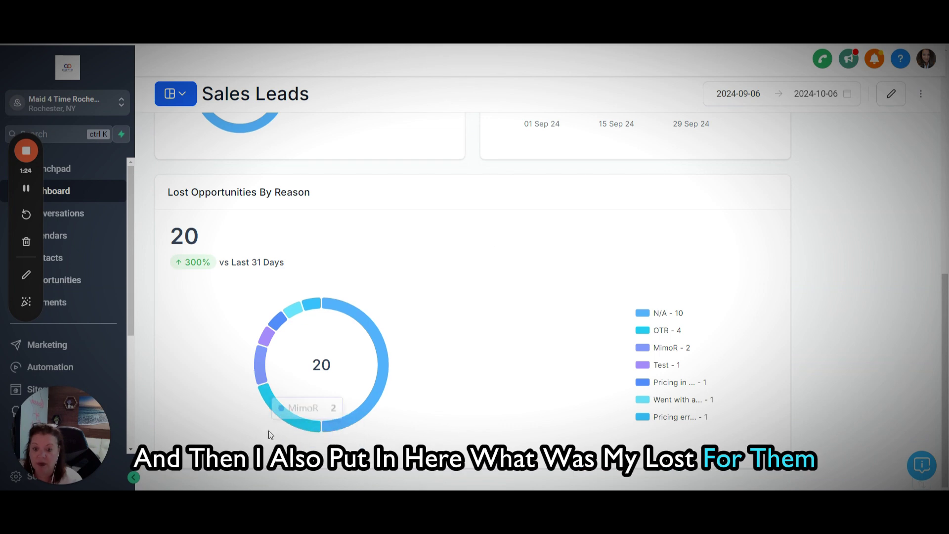
{"action": "scroll", "coordinate": [566, 410], "scroll_direction": "up", "scroll_amount": 9}
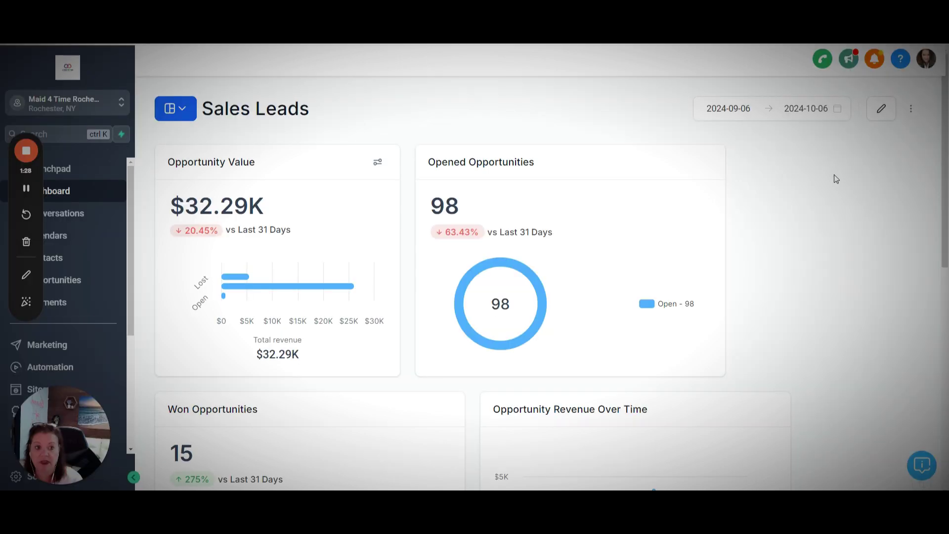
- Set the Sales Leads dashboard's date range to This Year
{"action": "left_click", "coordinate": [745, 108]}
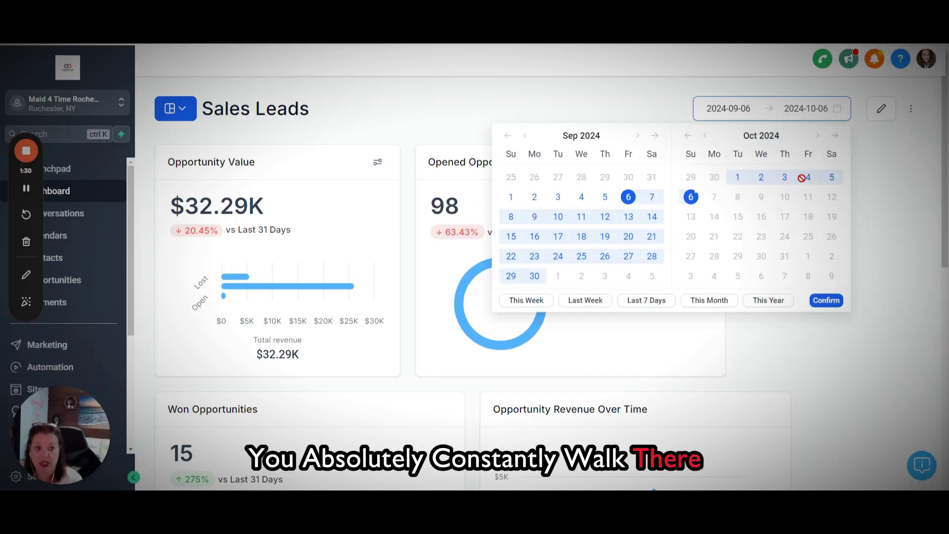
{"action": "left_click", "coordinate": [709, 300]}
{"action": "left_click", "coordinate": [767, 300]}
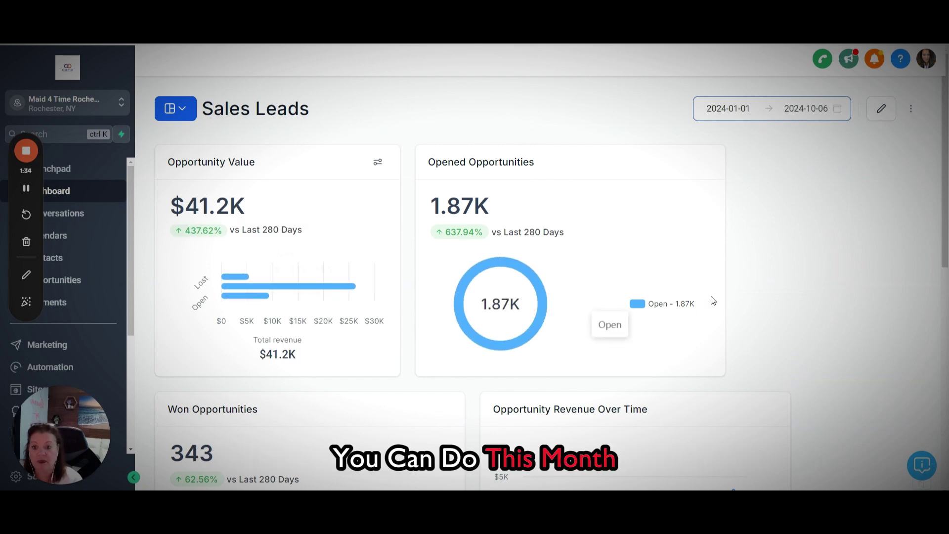
- Start editing the Sales Leads dashboard and expand the Opportunities category of widgets that can be added
{"action": "left_click", "coordinate": [880, 113]}
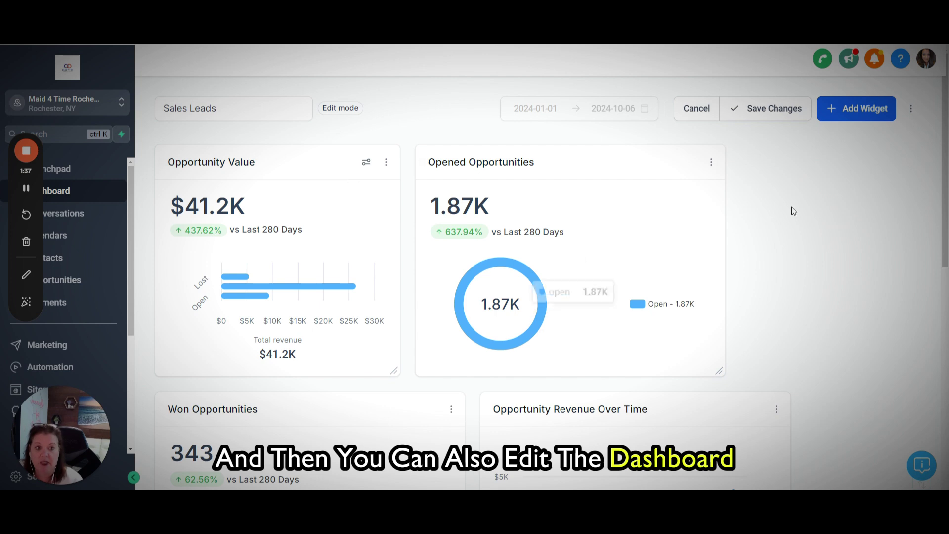
{"action": "left_click", "coordinate": [864, 113]}
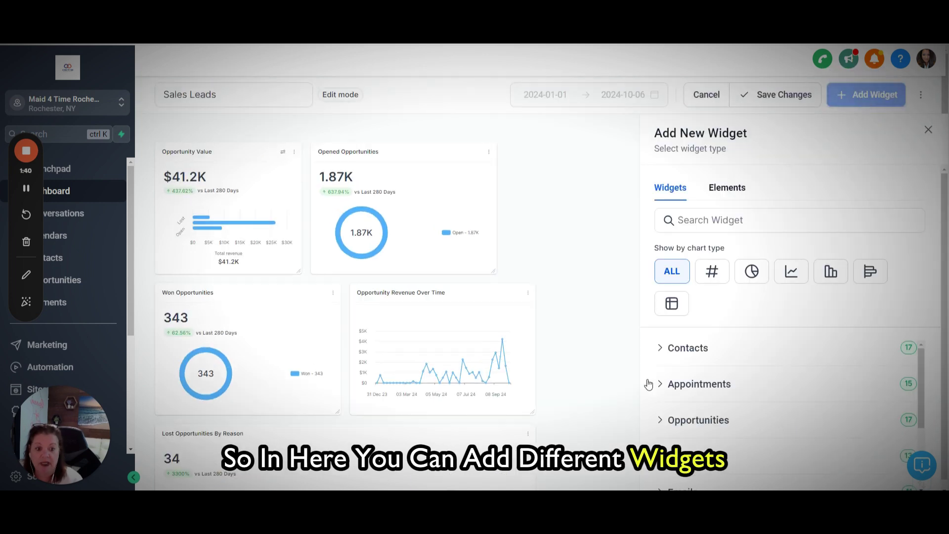
{"action": "left_click", "coordinate": [174, 94]}
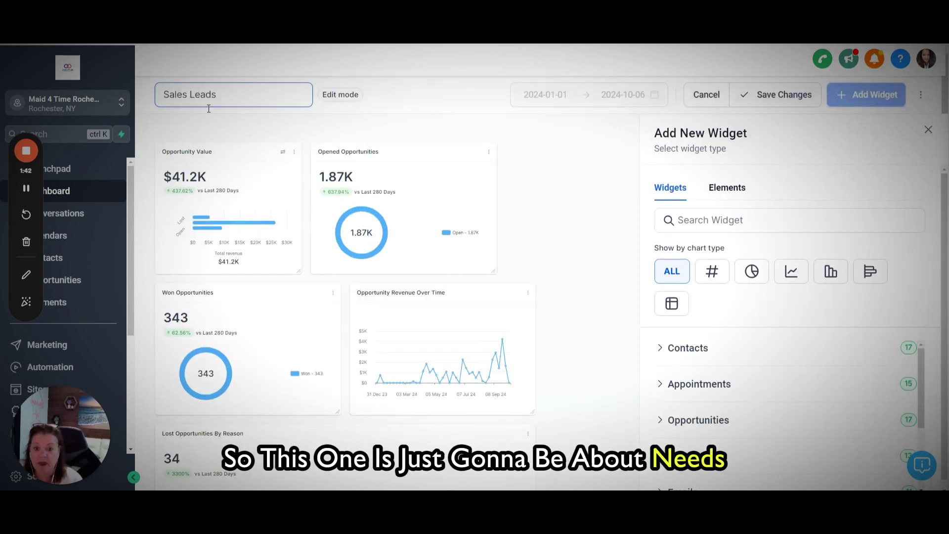
{"action": "scroll", "coordinate": [707, 449], "scroll_direction": "down", "scroll_amount": 1}
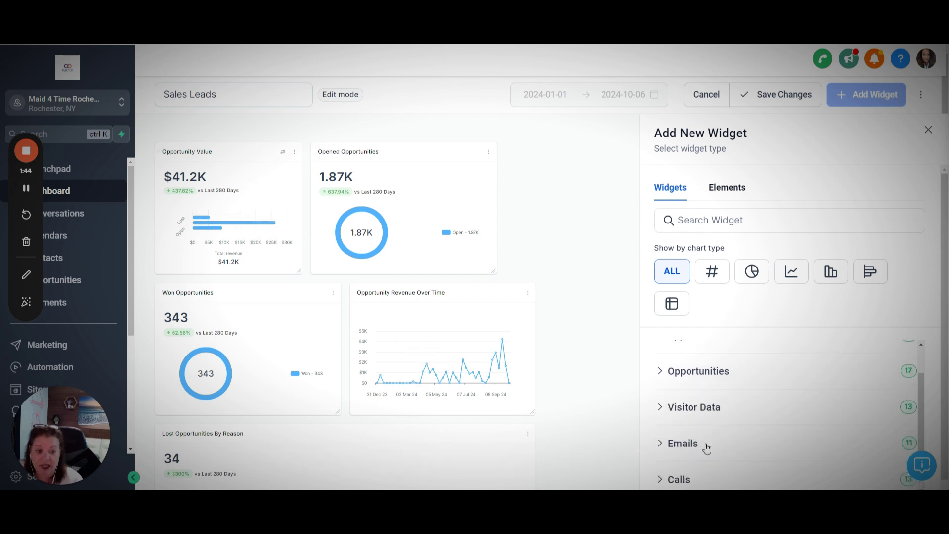
{"action": "left_click", "coordinate": [660, 377]}
- Review the Opportunities widgets on offer, including the count, revenue, status, value and won-this-month options
{"action": "scroll", "coordinate": [707, 379], "scroll_direction": "down", "scroll_amount": 3}
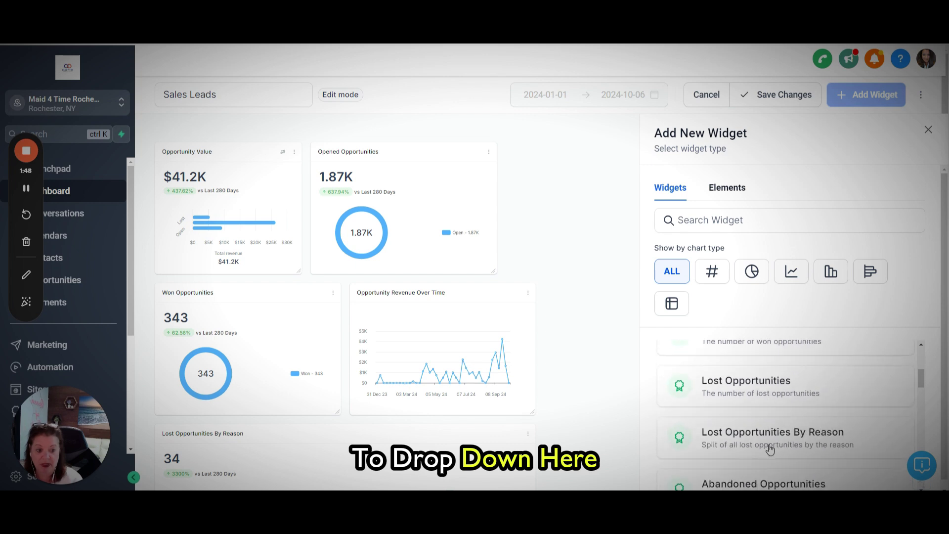
{"action": "scroll", "coordinate": [771, 445], "scroll_direction": "up", "scroll_amount": 2}
{"action": "scroll", "coordinate": [947, 330], "scroll_direction": "down", "scroll_amount": 1}
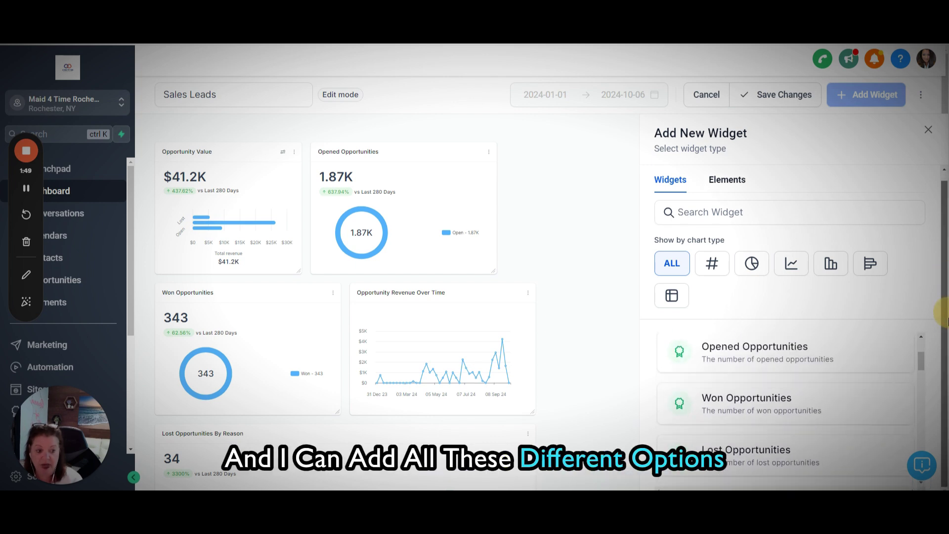
{"action": "scroll", "coordinate": [773, 374], "scroll_direction": "up", "scroll_amount": 1}
{"action": "scroll", "coordinate": [773, 376], "scroll_direction": "up", "scroll_amount": 1}
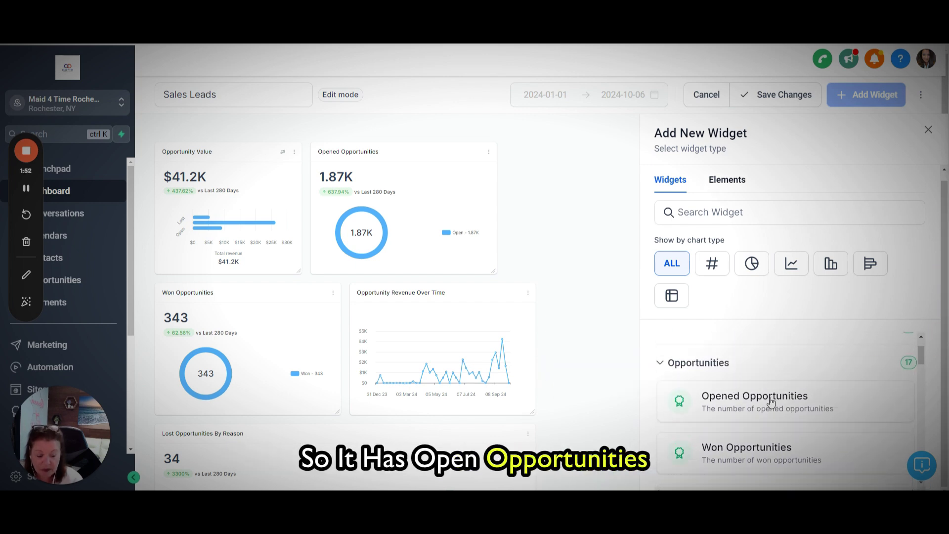
{"action": "scroll", "coordinate": [808, 414], "scroll_direction": "down", "scroll_amount": 1}
{"action": "scroll", "coordinate": [768, 424], "scroll_direction": "down", "scroll_amount": 1}
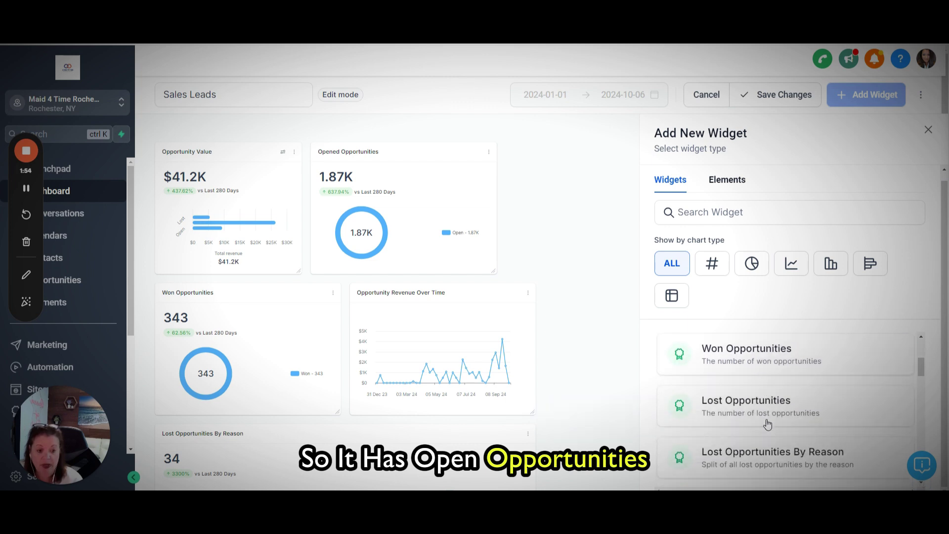
{"action": "scroll", "coordinate": [767, 423], "scroll_direction": "down", "scroll_amount": 1}
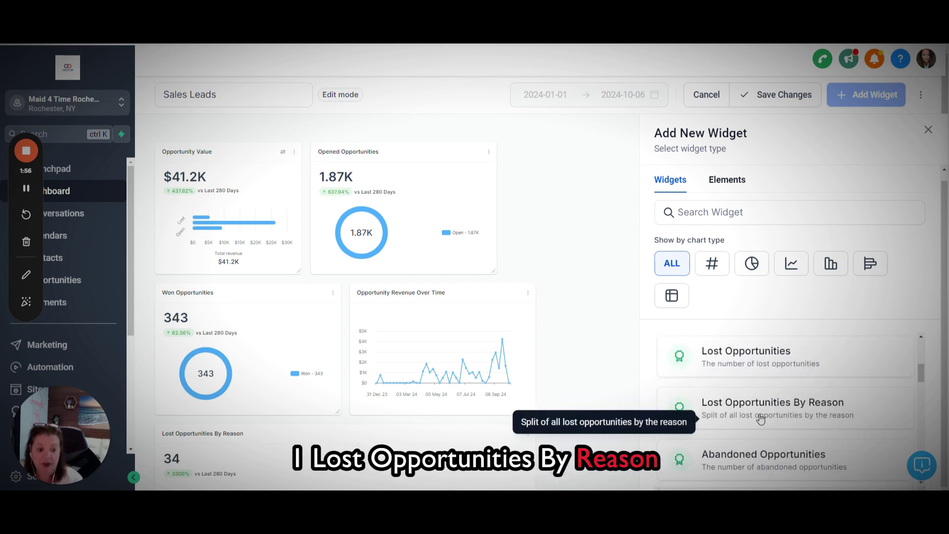
{"action": "scroll", "coordinate": [760, 420], "scroll_direction": "down", "scroll_amount": 1}
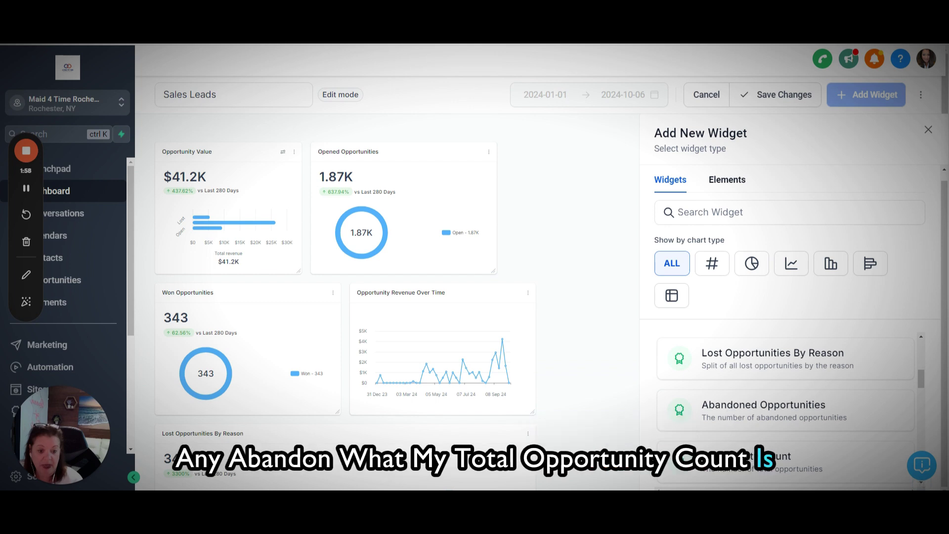
{"action": "scroll", "coordinate": [761, 419], "scroll_direction": "down", "scroll_amount": 1}
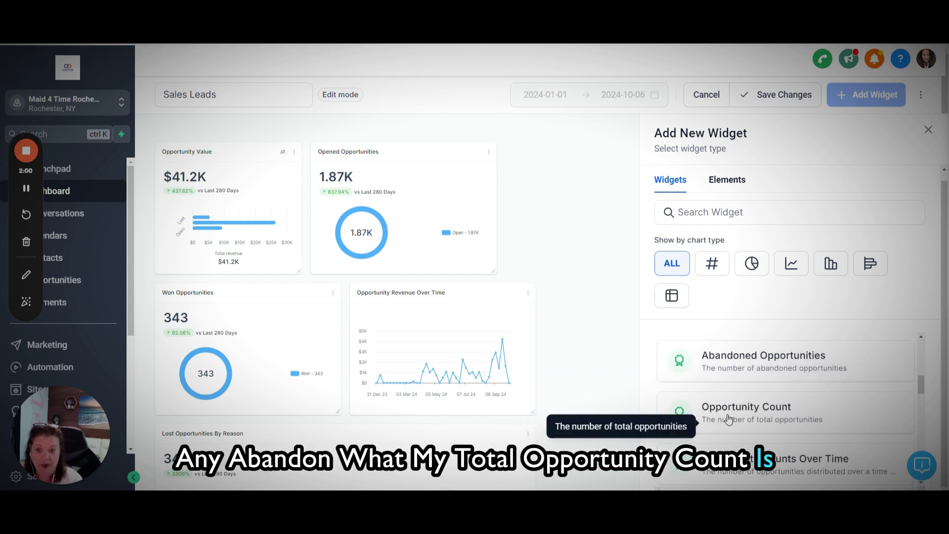
{"action": "scroll", "coordinate": [729, 420], "scroll_direction": "down", "scroll_amount": 1}
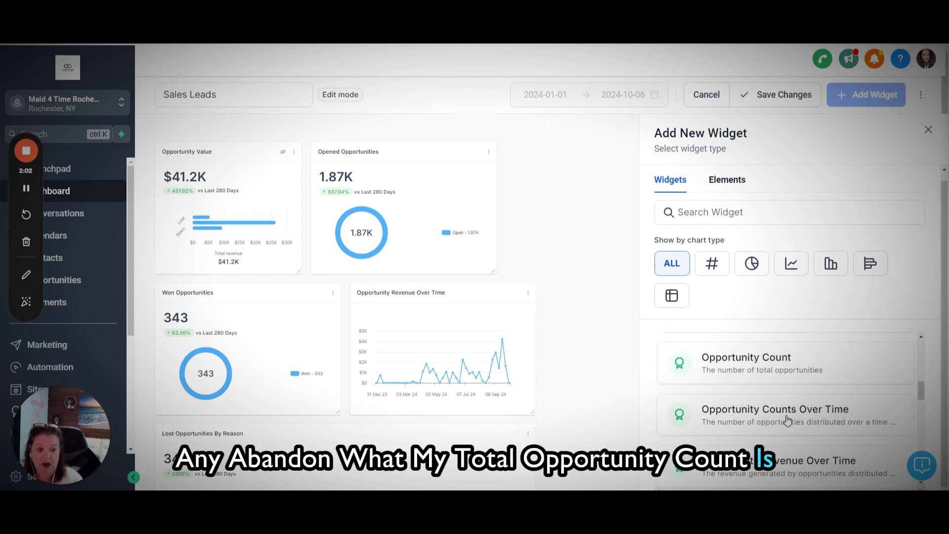
{"action": "scroll", "coordinate": [788, 420], "scroll_direction": "down", "scroll_amount": 1}
{"action": "scroll", "coordinate": [788, 435], "scroll_direction": "down", "scroll_amount": 2}
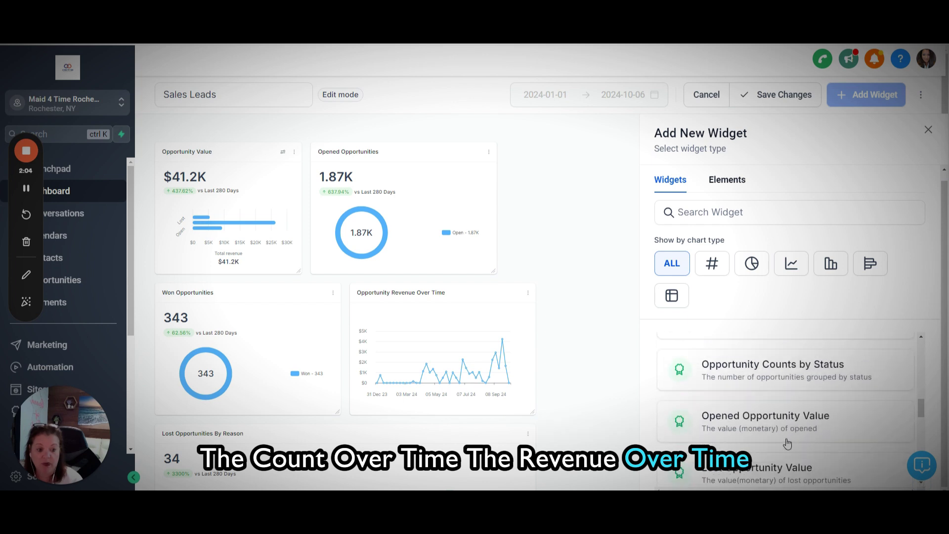
{"action": "scroll", "coordinate": [798, 469], "scroll_direction": "down", "scroll_amount": 5}
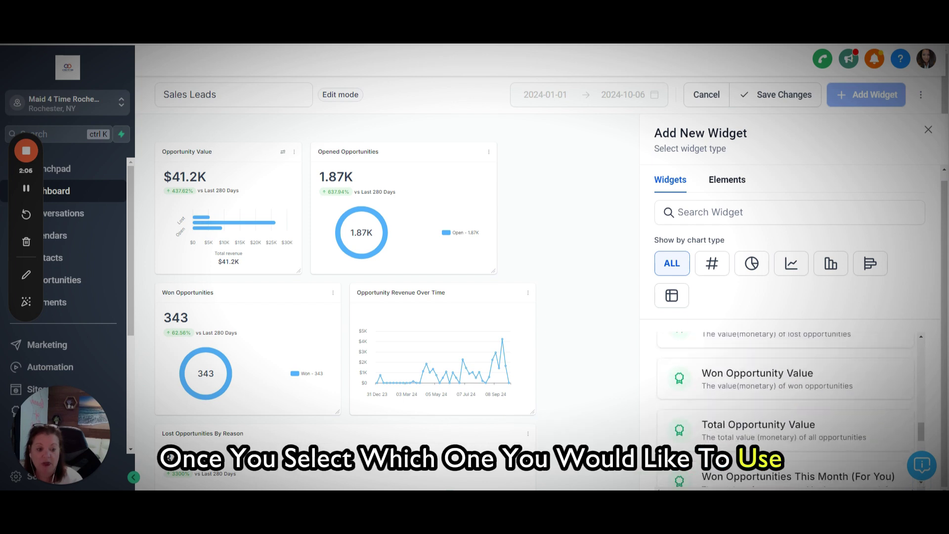
{"action": "scroll", "coordinate": [771, 455], "scroll_direction": "down", "scroll_amount": 1}
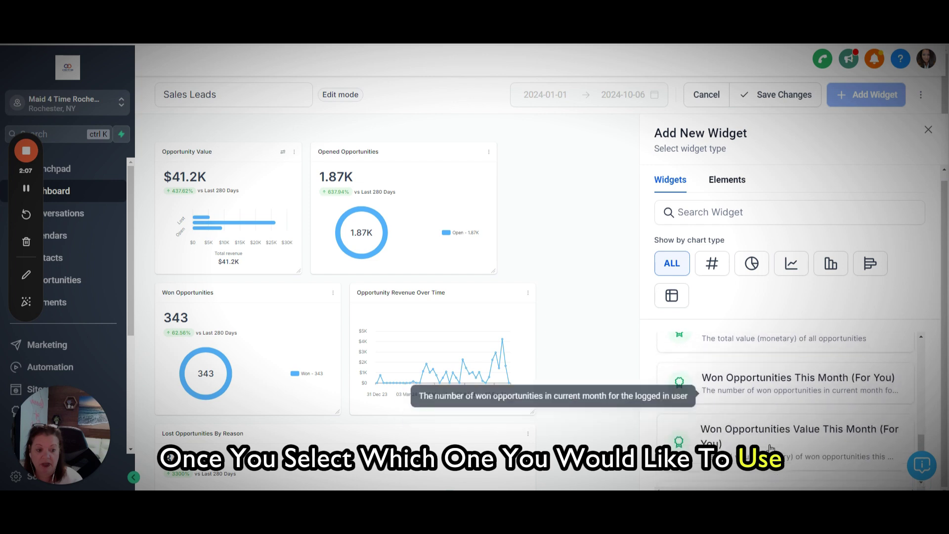
{"action": "scroll", "coordinate": [757, 433], "scroll_direction": "up", "scroll_amount": 6}
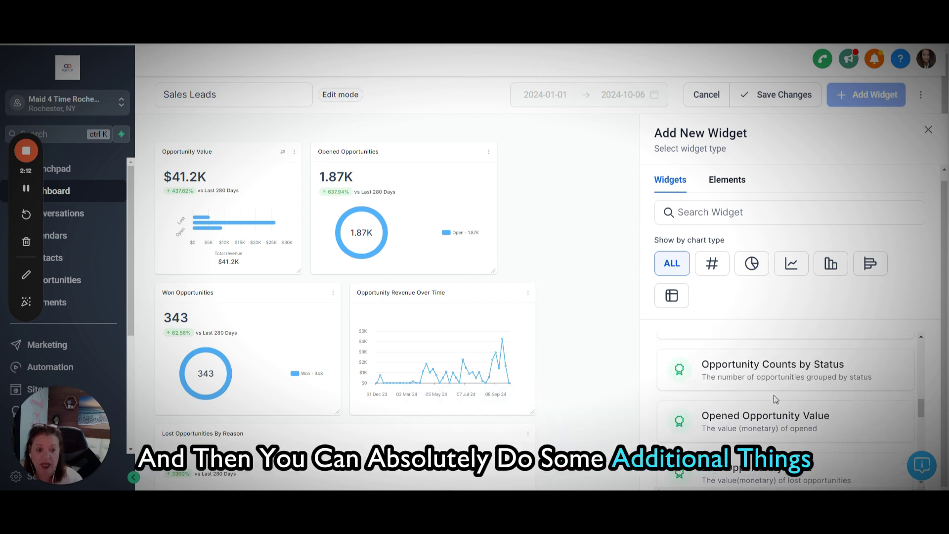
- Choose the Opportunity Counts Over Time widget to add and select Count as its metric
{"action": "scroll", "coordinate": [774, 410], "scroll_direction": "up", "scroll_amount": 2}
{"action": "left_click", "coordinate": [769, 366]}
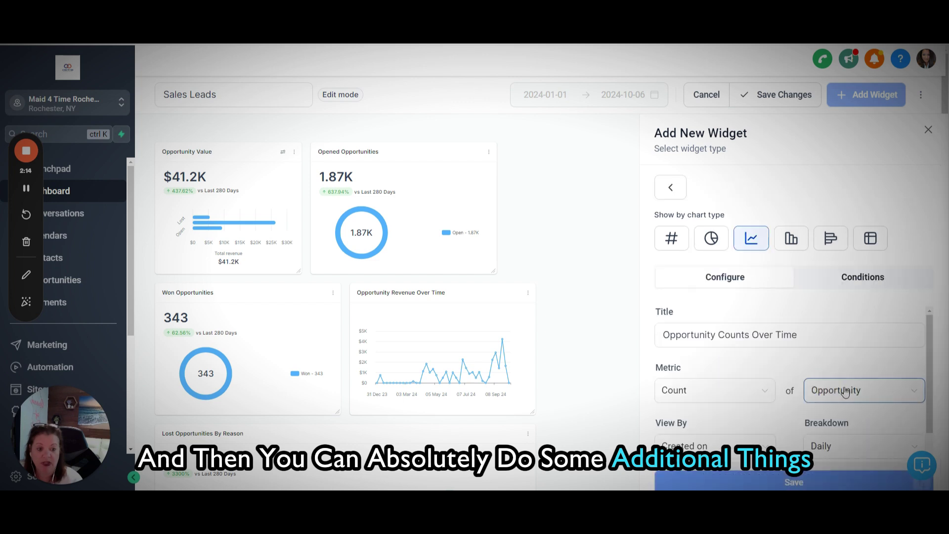
{"action": "scroll", "coordinate": [772, 379], "scroll_direction": "down", "scroll_amount": 1}
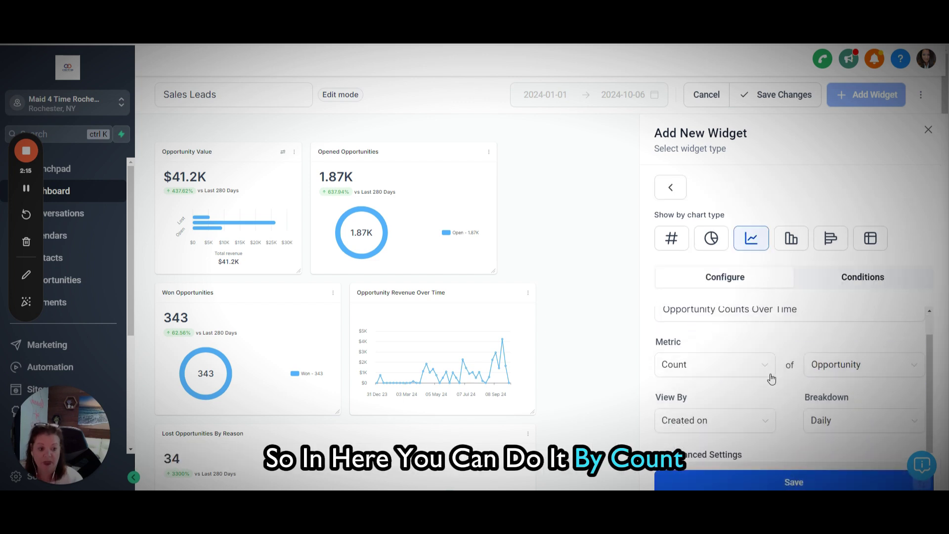
{"action": "left_click", "coordinate": [720, 374]}
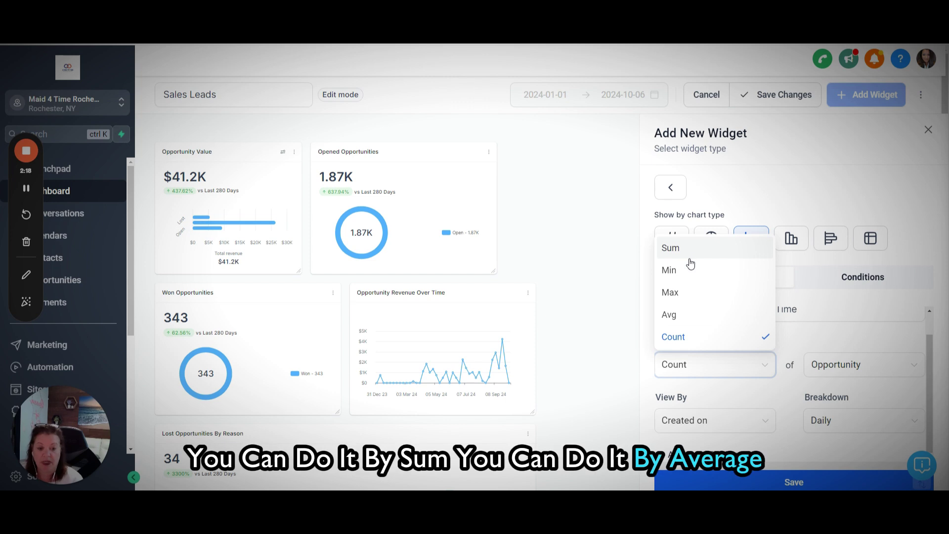
{"action": "left_click", "coordinate": [683, 337]}
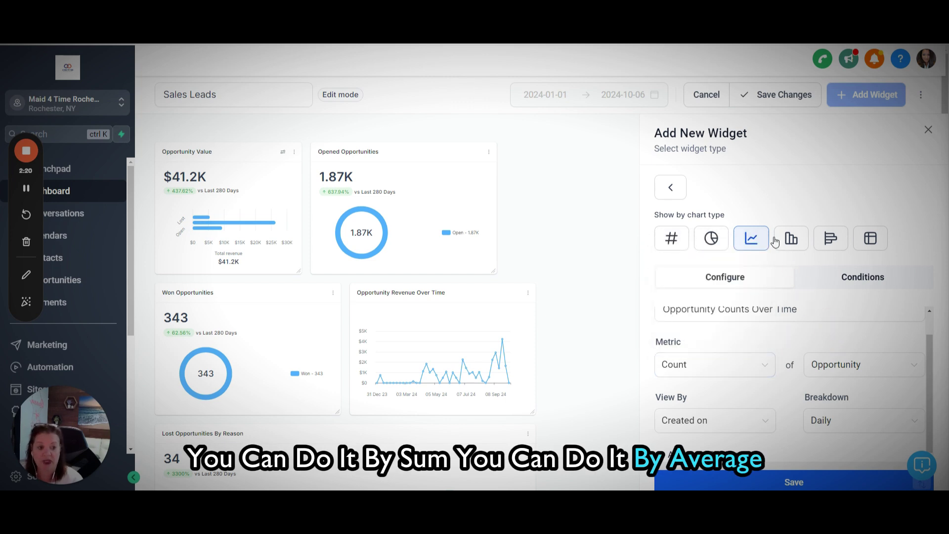
- Set the new widget's chart type to vertical bars and check which objects the metric can count
{"action": "left_click", "coordinate": [791, 238]}
{"action": "left_click", "coordinate": [870, 239]}
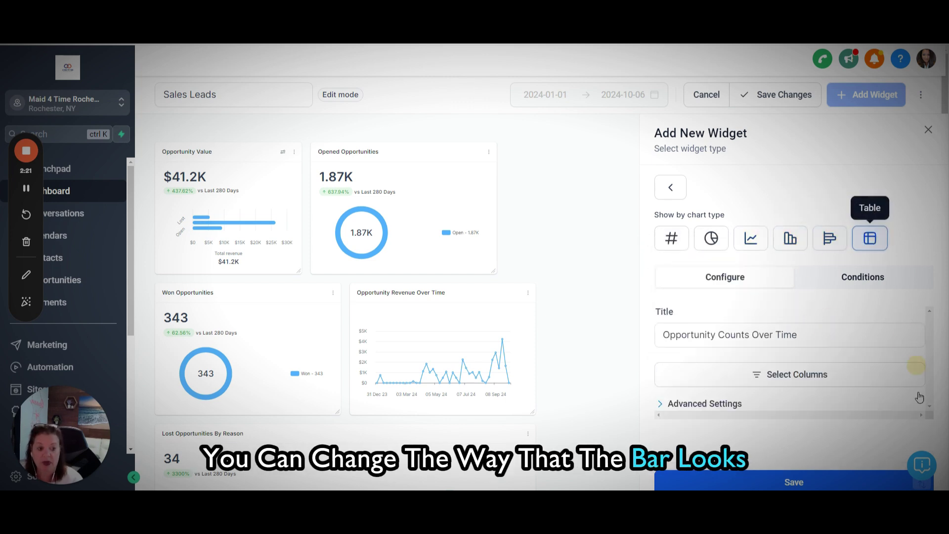
{"action": "left_click", "coordinate": [782, 238]}
{"action": "left_click", "coordinate": [844, 388]}
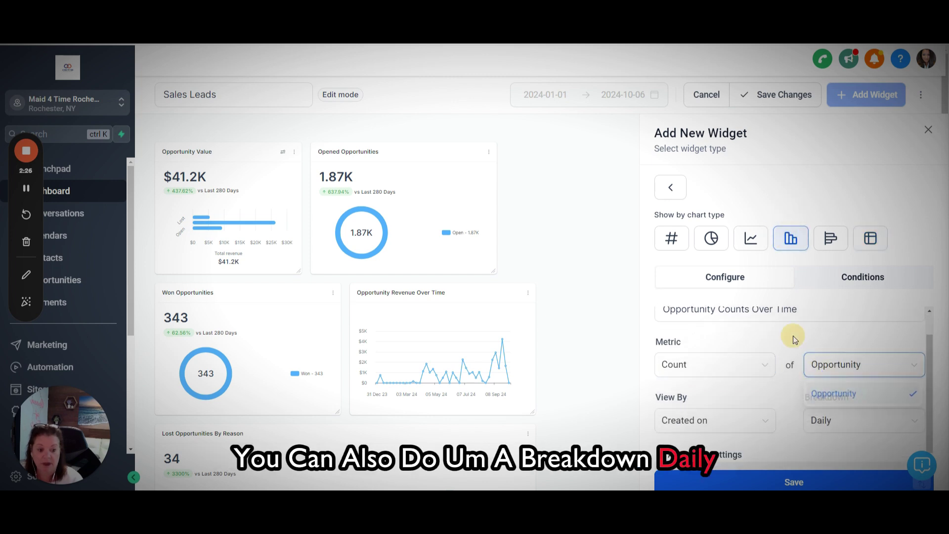
- Check which time intervals the new widget's breakdown offers
{"action": "left_click", "coordinate": [796, 394]}
{"action": "left_click", "coordinate": [827, 421]}
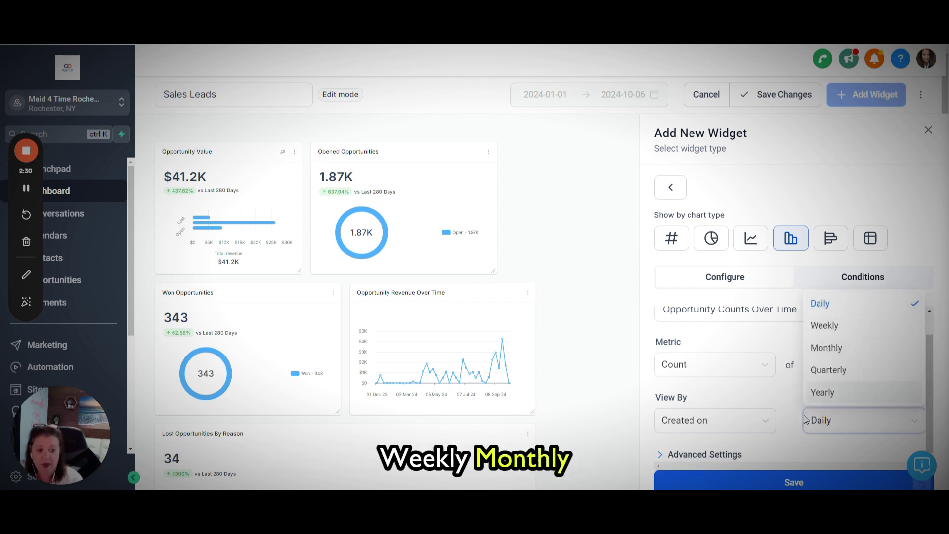
{"action": "left_click", "coordinate": [769, 405]}
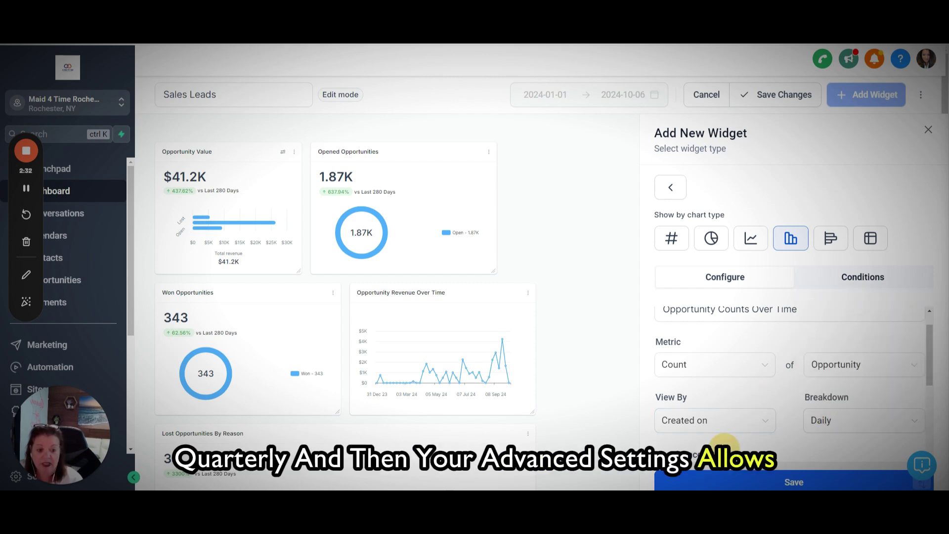
- Expand the widget's advanced settings and review the Date Property and Date Range Override options
{"action": "scroll", "coordinate": [770, 400], "scroll_direction": "down", "scroll_amount": 5}
{"action": "scroll", "coordinate": [819, 418], "scroll_direction": "up", "scroll_amount": 2}
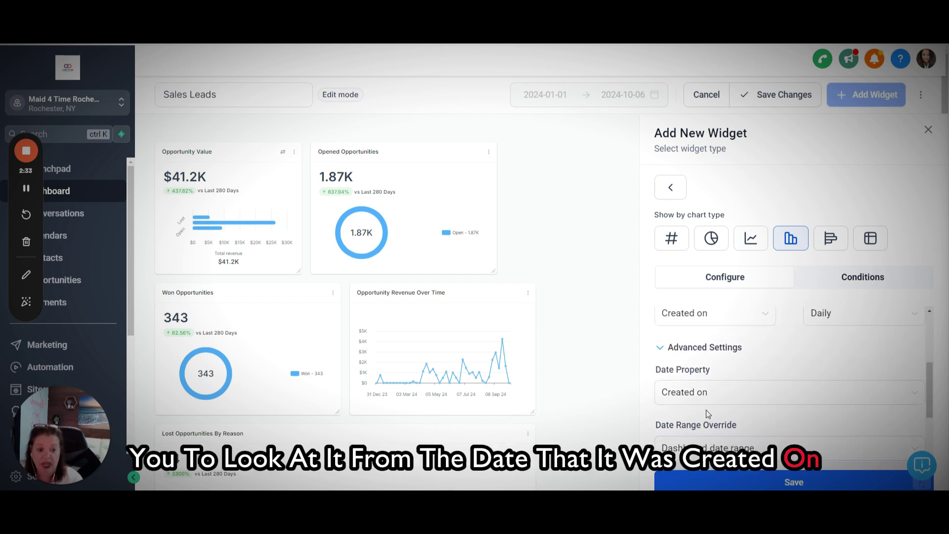
{"action": "scroll", "coordinate": [788, 417], "scroll_direction": "down", "scroll_amount": 1}
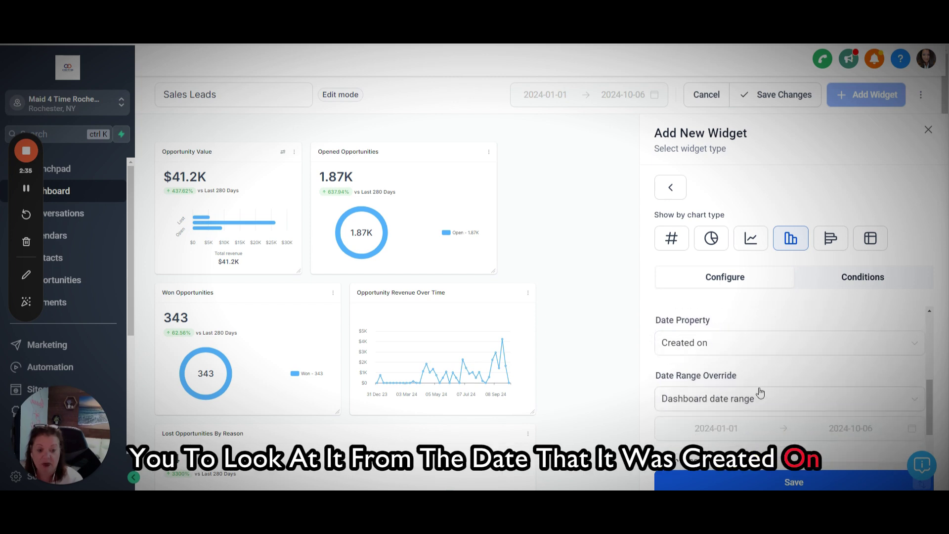
{"action": "left_click", "coordinate": [740, 349]}
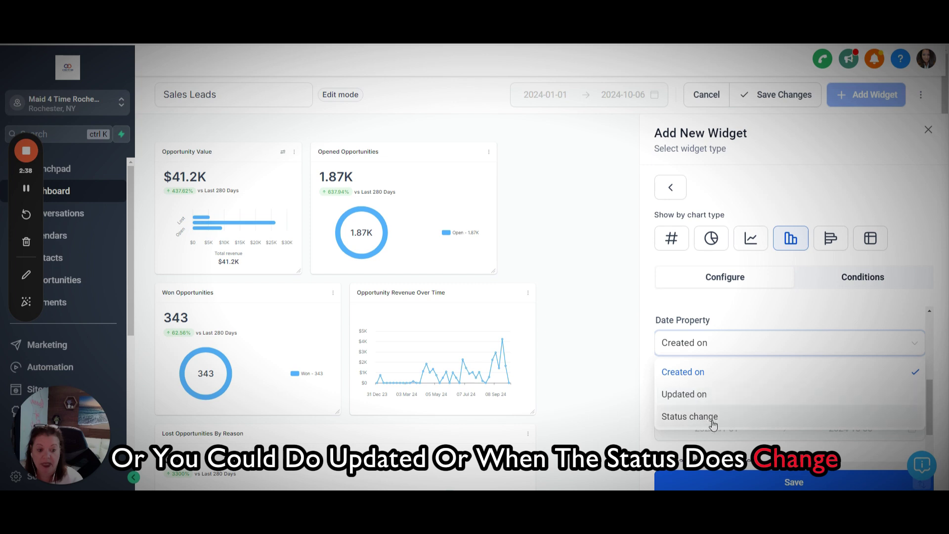
{"action": "left_click", "coordinate": [801, 371]}
{"action": "scroll", "coordinate": [782, 366], "scroll_direction": "down", "scroll_amount": 2}
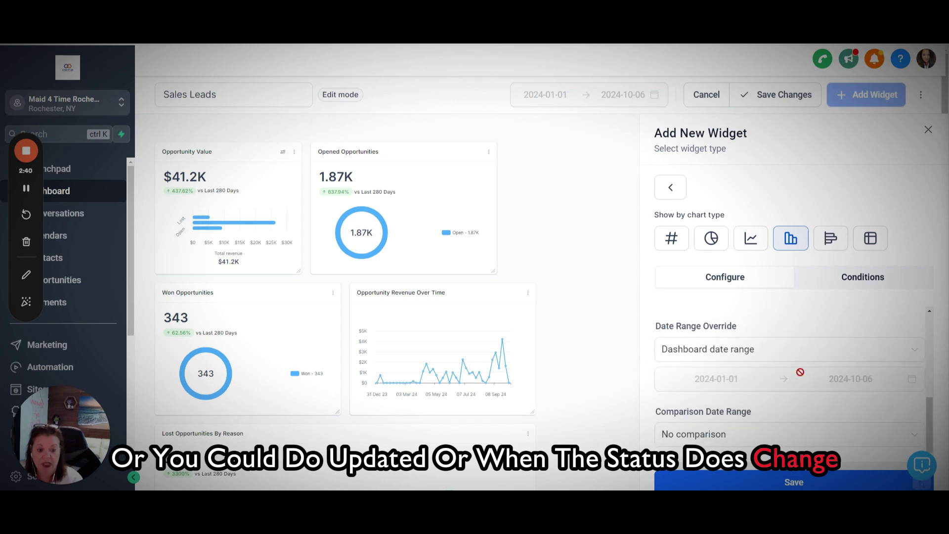
{"action": "left_click", "coordinate": [718, 352]}
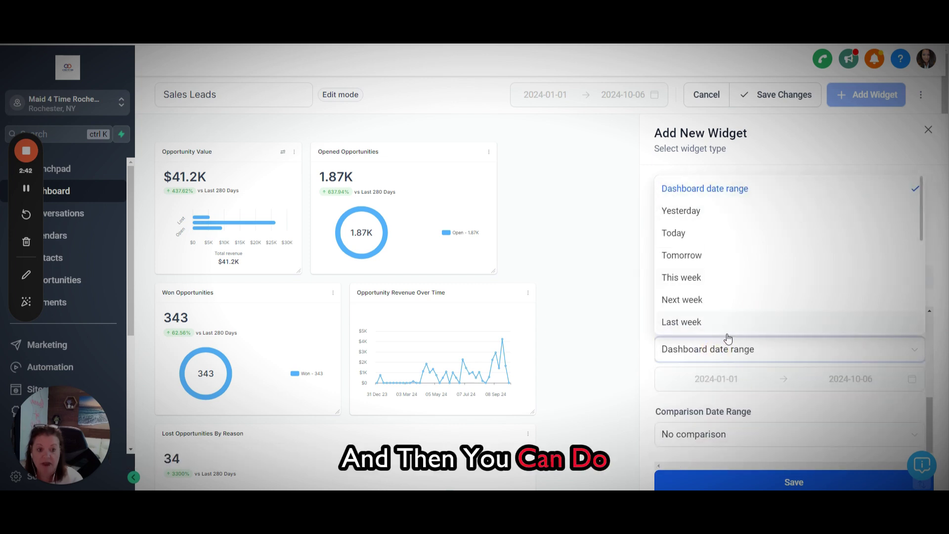
{"action": "left_click", "coordinate": [787, 409]}
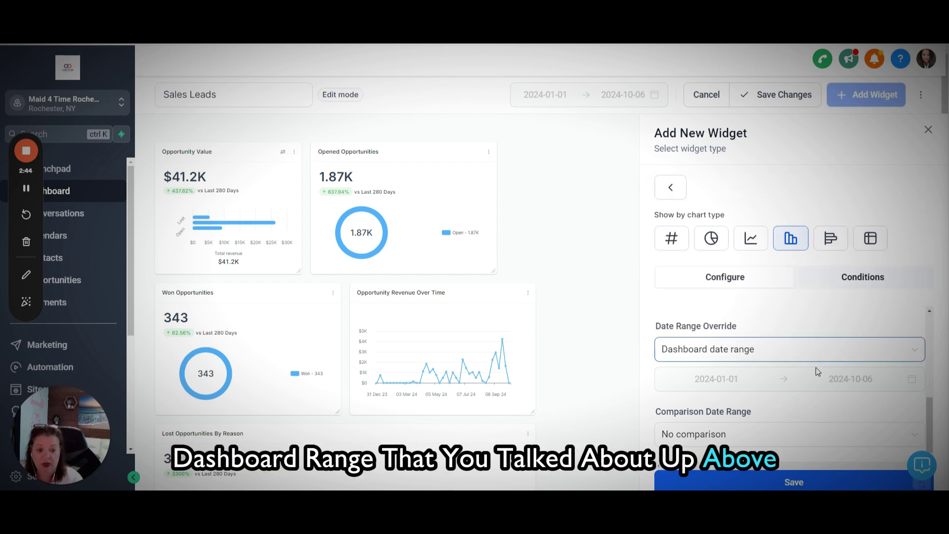
- Try Year before and Previous 280 days as the widget's comparison date range, and return it to No comparison
{"action": "left_click", "coordinate": [762, 438]}
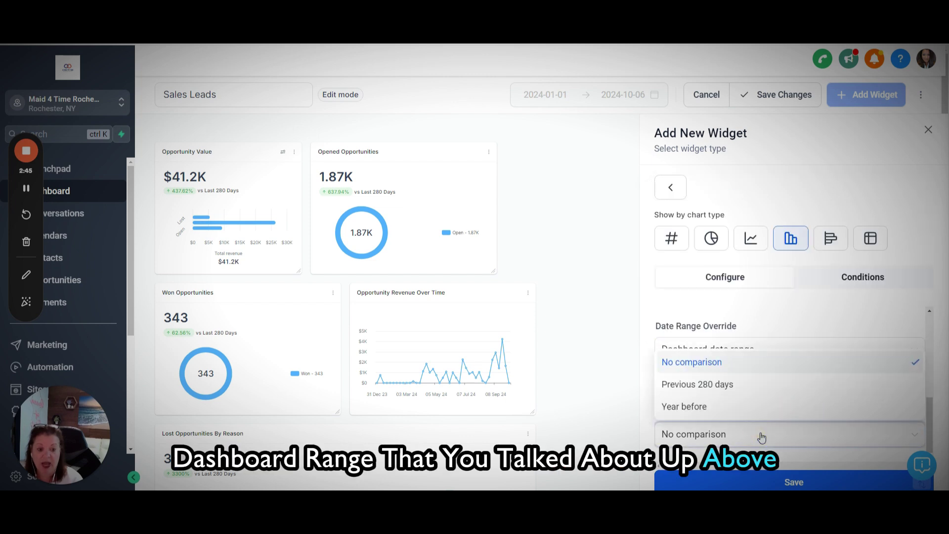
{"action": "left_click", "coordinate": [693, 410]}
{"action": "left_click", "coordinate": [701, 445]}
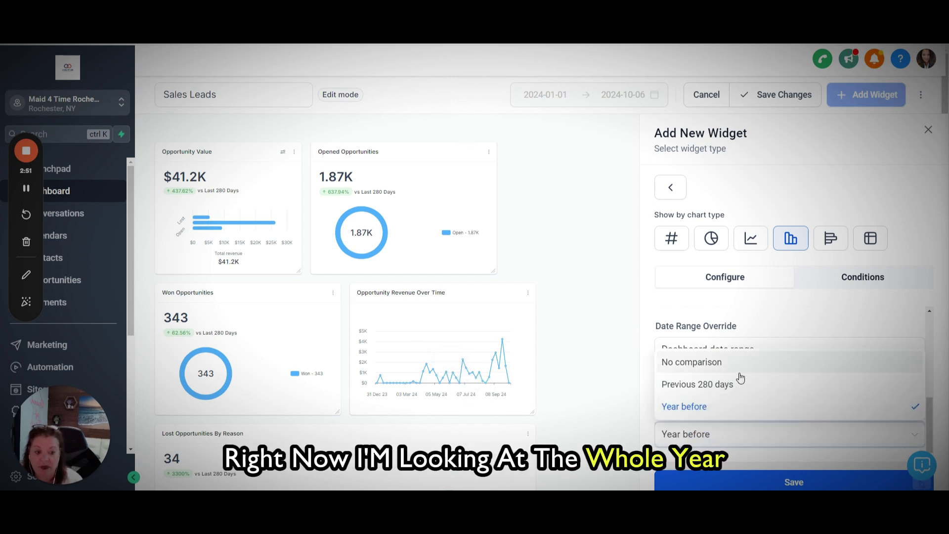
{"action": "left_click", "coordinate": [717, 385]}
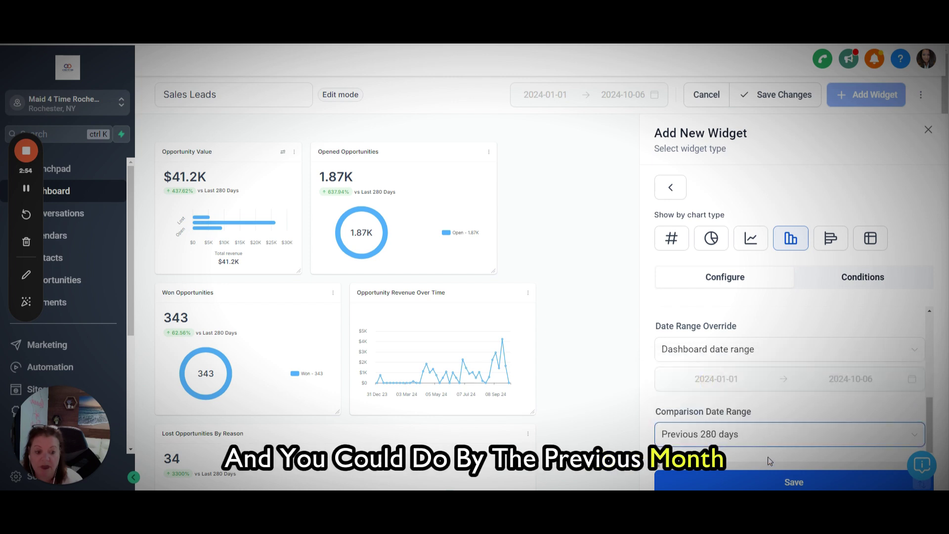
{"action": "left_click", "coordinate": [756, 440]}
{"action": "left_click", "coordinate": [732, 361]}
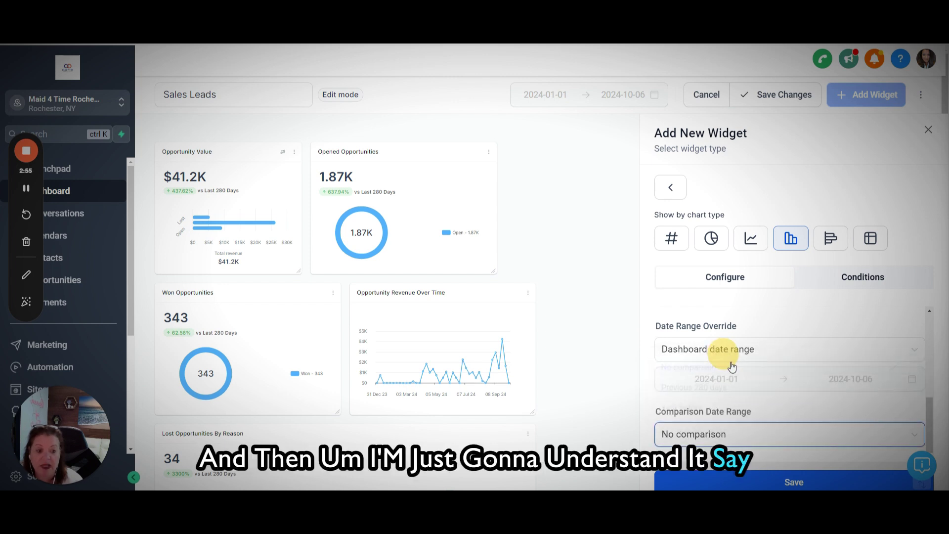
- Save the Opportunity Counts Over Time widget and save the changes to the Sales Leads dashboard
{"action": "left_click", "coordinate": [822, 482]}
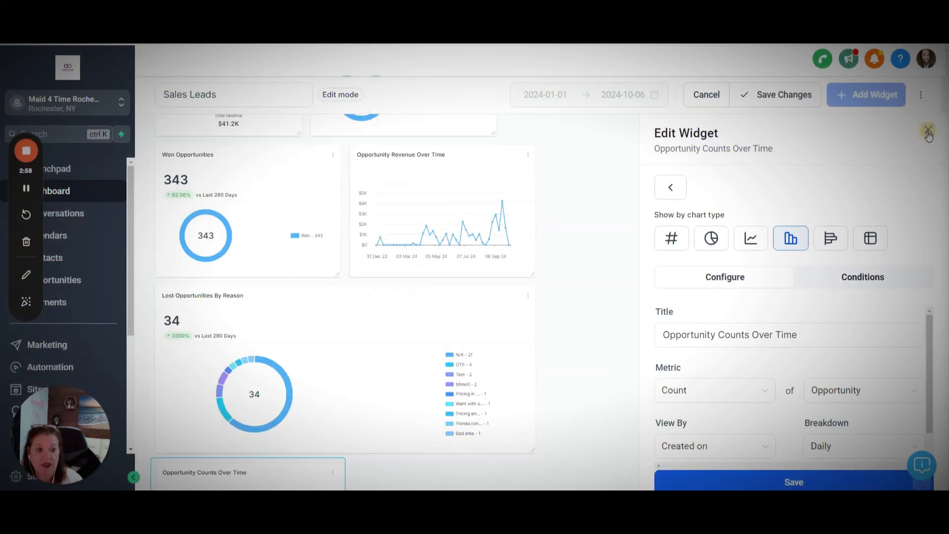
{"action": "scroll", "coordinate": [651, 342], "scroll_direction": "up", "scroll_amount": 5}
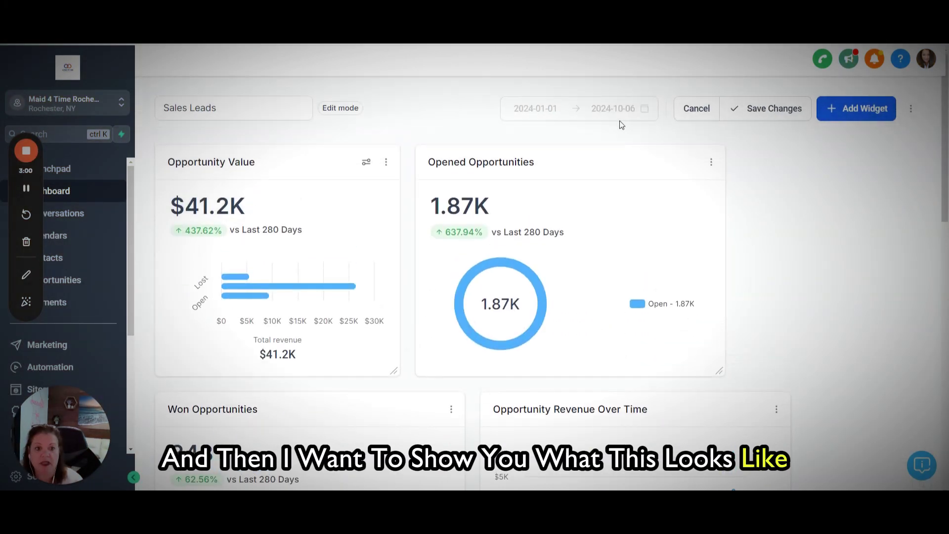
{"action": "left_click", "coordinate": [750, 118]}
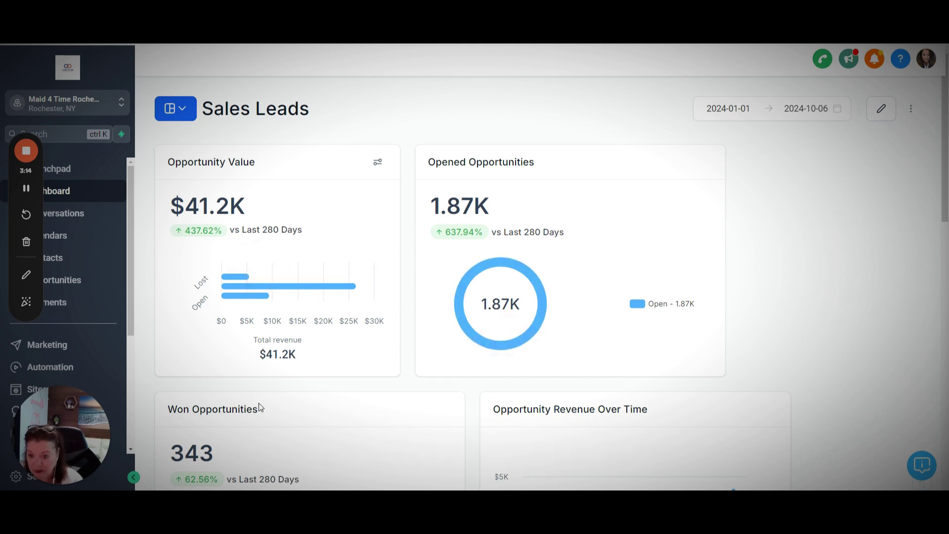
- Look through the saved dashboard down to the new Opportunity Counts Over Time chart
{"action": "scroll", "coordinate": [860, 322], "scroll_direction": "down", "scroll_amount": 10}
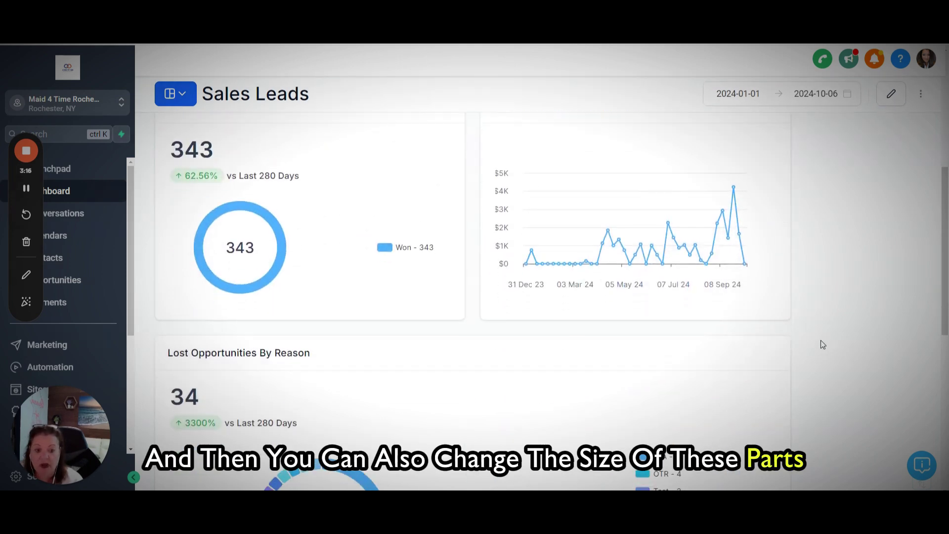
{"action": "scroll", "coordinate": [791, 375], "scroll_direction": "down", "scroll_amount": 3}
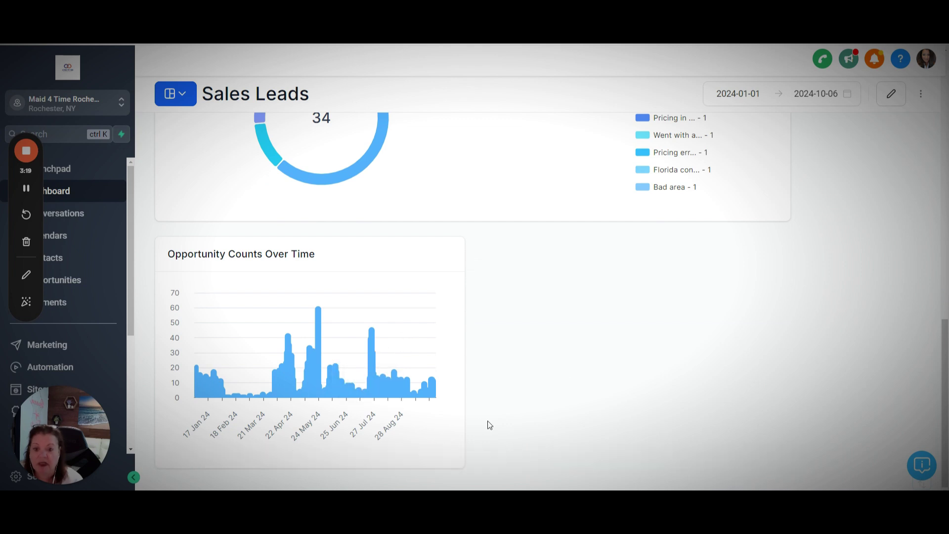
{"action": "scroll", "coordinate": [793, 266], "scroll_direction": "up", "scroll_amount": 3}
{"action": "scroll", "coordinate": [563, 299], "scroll_direction": "up", "scroll_amount": 1}
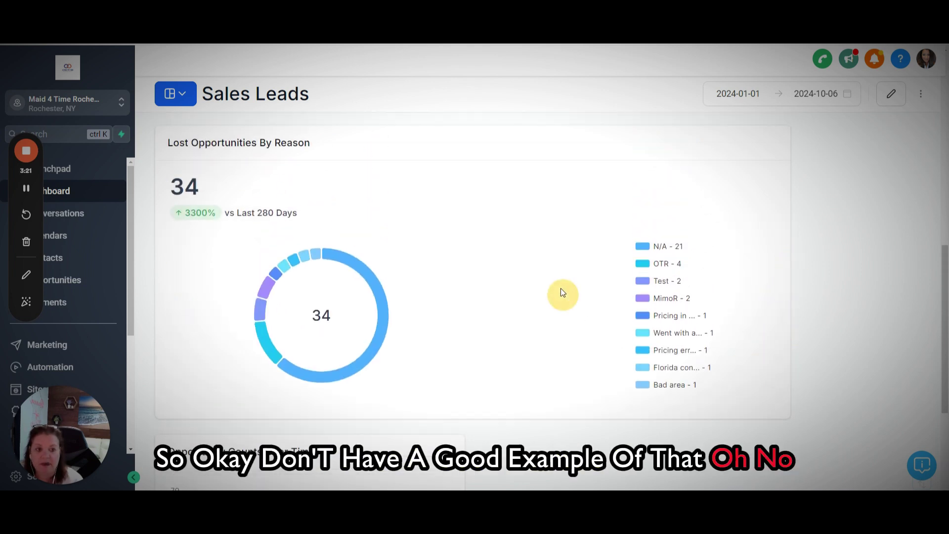
{"action": "scroll", "coordinate": [559, 296], "scroll_direction": "down", "scroll_amount": 4}
{"action": "scroll", "coordinate": [629, 399], "scroll_direction": "up", "scroll_amount": 15}
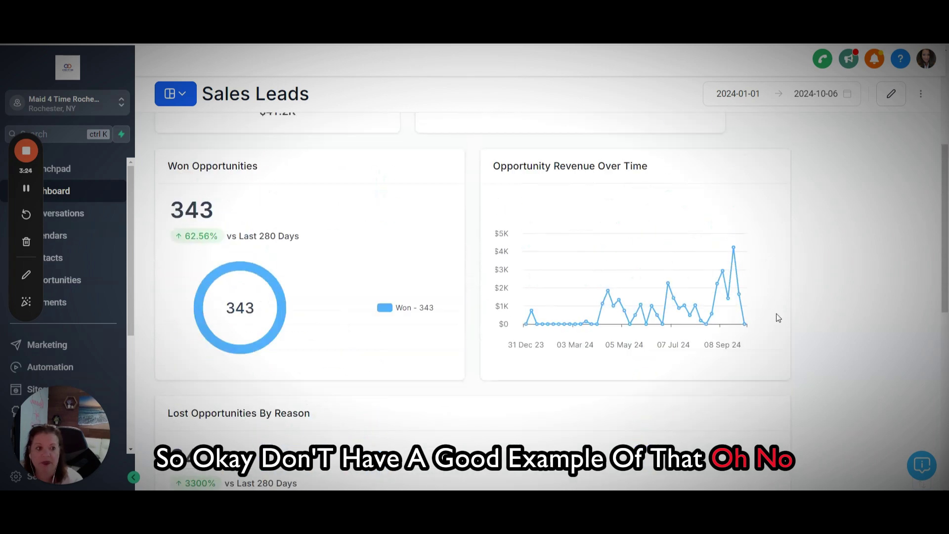
- Reopen the dashboard for editing and widen the Opportunity Counts Over Time widget to match the Lost Opportunities By Reason widget above it
{"action": "left_click", "coordinate": [882, 108]}
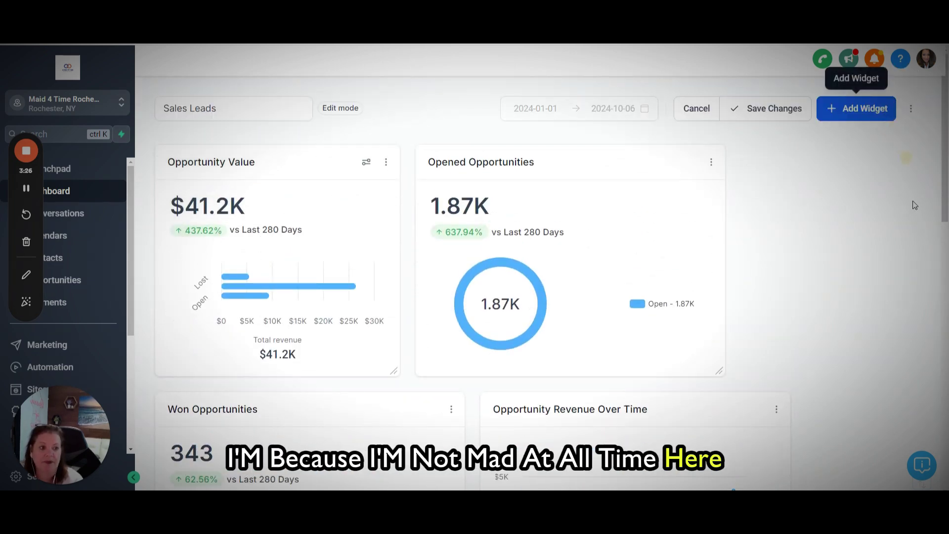
{"action": "scroll", "coordinate": [785, 292], "scroll_direction": "down", "scroll_amount": 6}
{"action": "scroll", "coordinate": [772, 339], "scroll_direction": "down", "scroll_amount": 3}
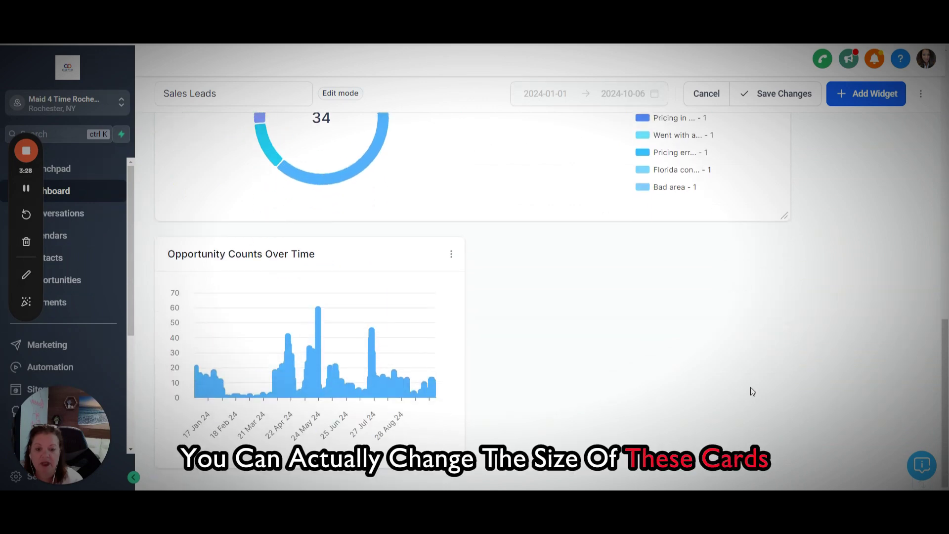
{"action": "left_click_drag", "start_coordinate": [461, 465], "coordinate": [784, 465]}
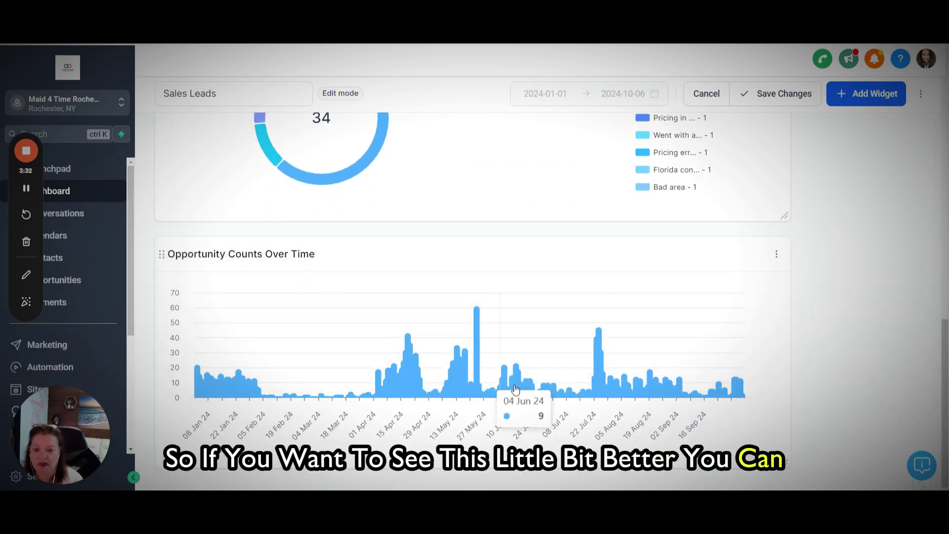
- Edit the Opportunity Counts Over Time widget to display as a line chart and save it
{"action": "left_click", "coordinate": [778, 256]}
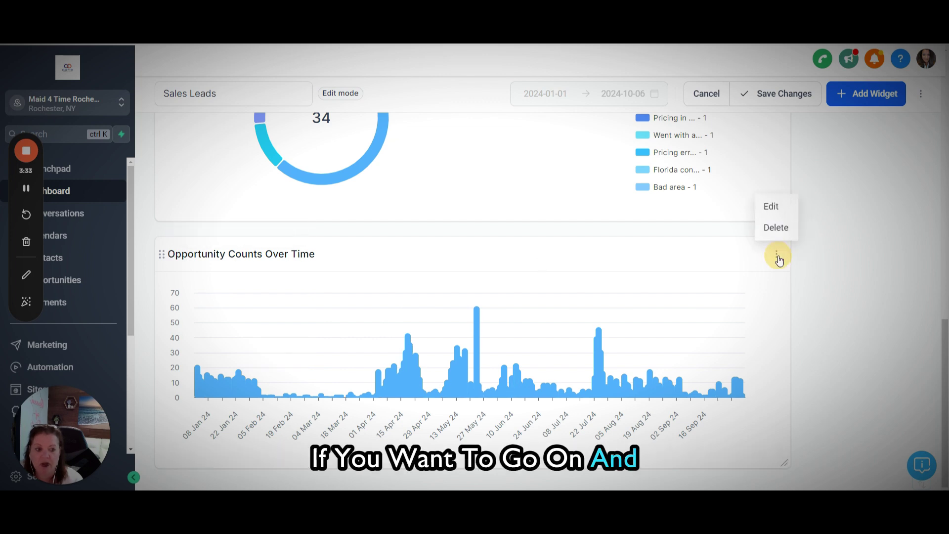
{"action": "left_click", "coordinate": [771, 207]}
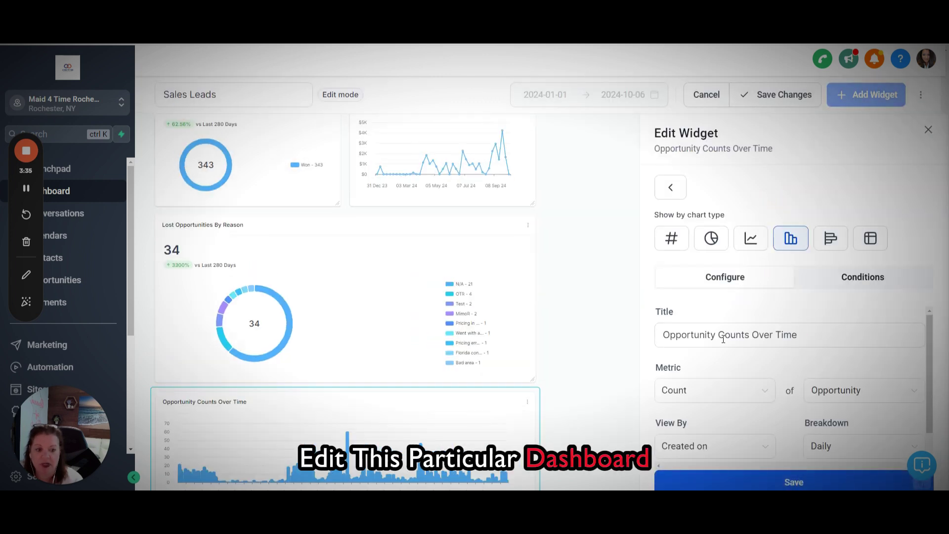
{"action": "left_click", "coordinate": [751, 239]}
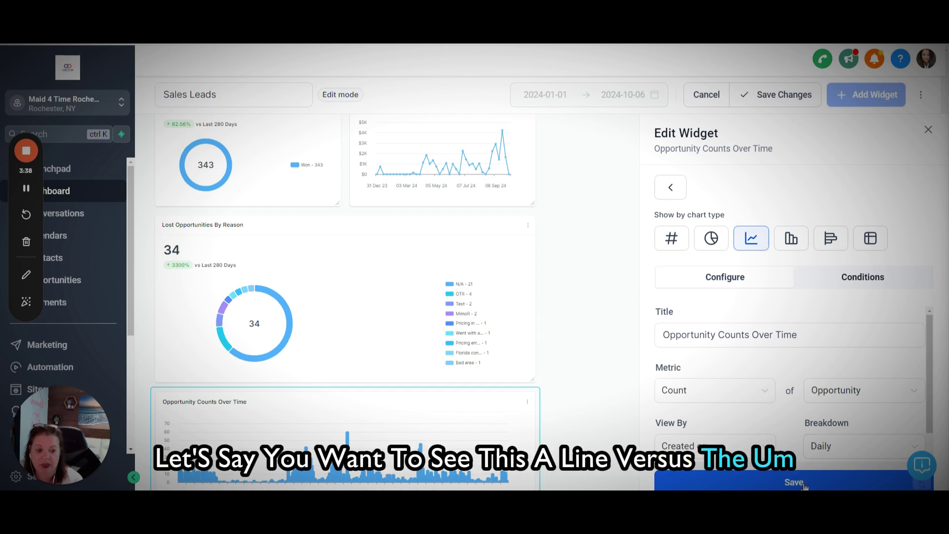
{"action": "scroll", "coordinate": [544, 431], "scroll_direction": "down", "scroll_amount": 1}
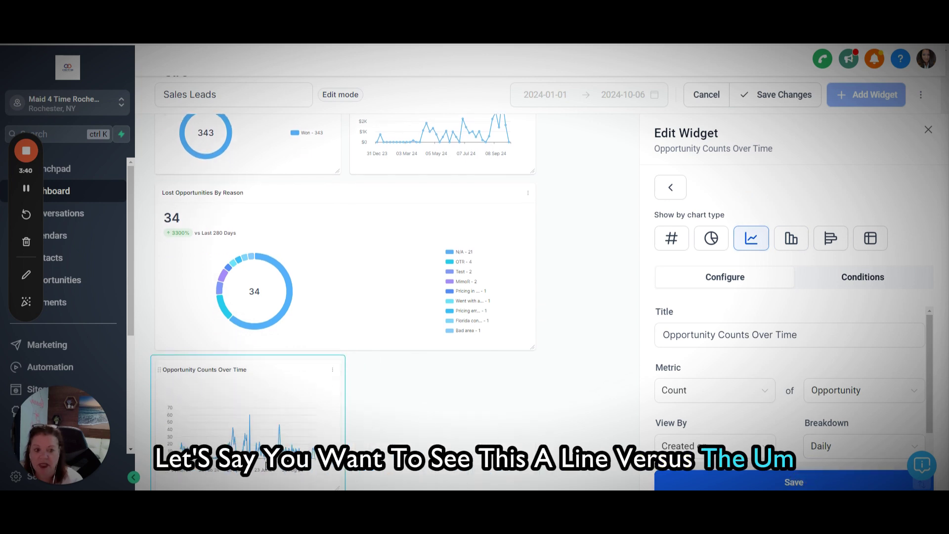
- Try the horizontal bar, donut, numeric and vertical bar chart types on the Opportunity Counts Over Time widget
{"action": "left_click", "coordinate": [829, 243]}
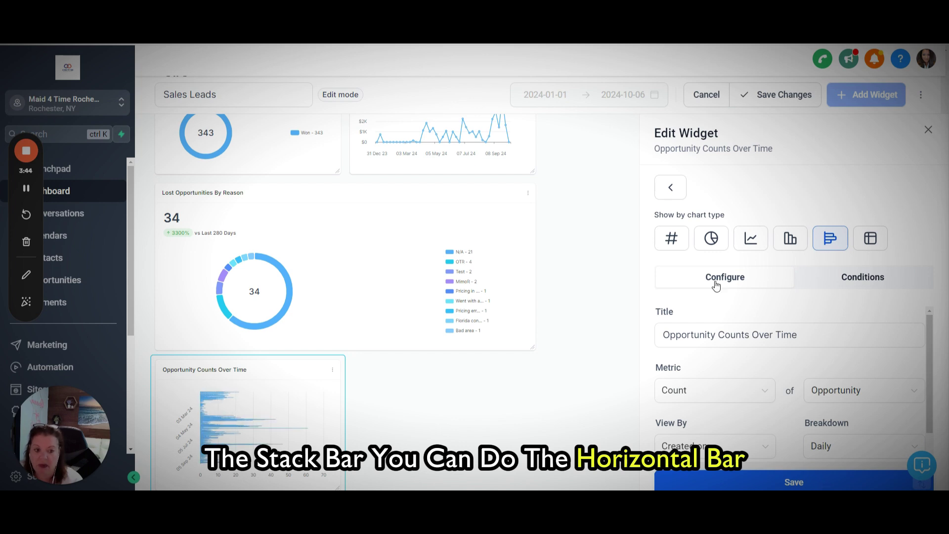
{"action": "left_click", "coordinate": [721, 239]}
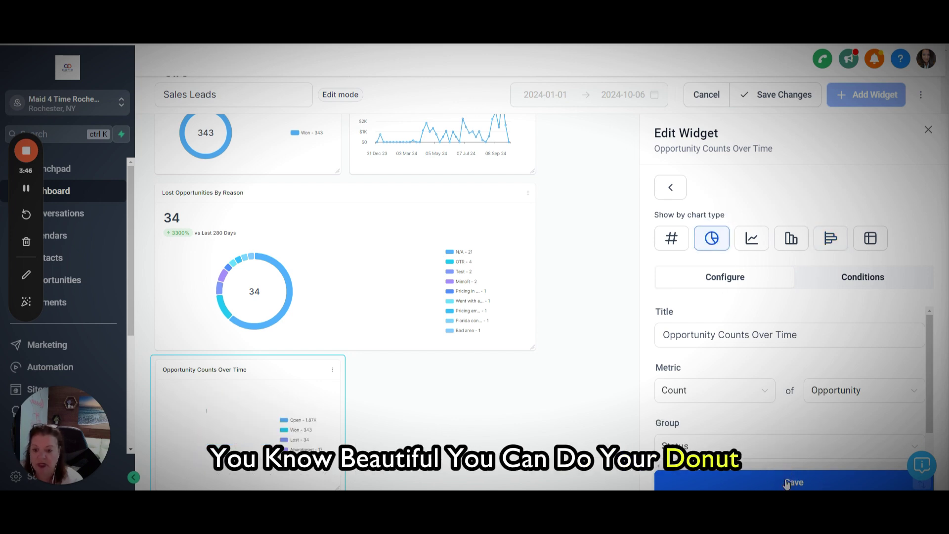
{"action": "left_click", "coordinate": [671, 238]}
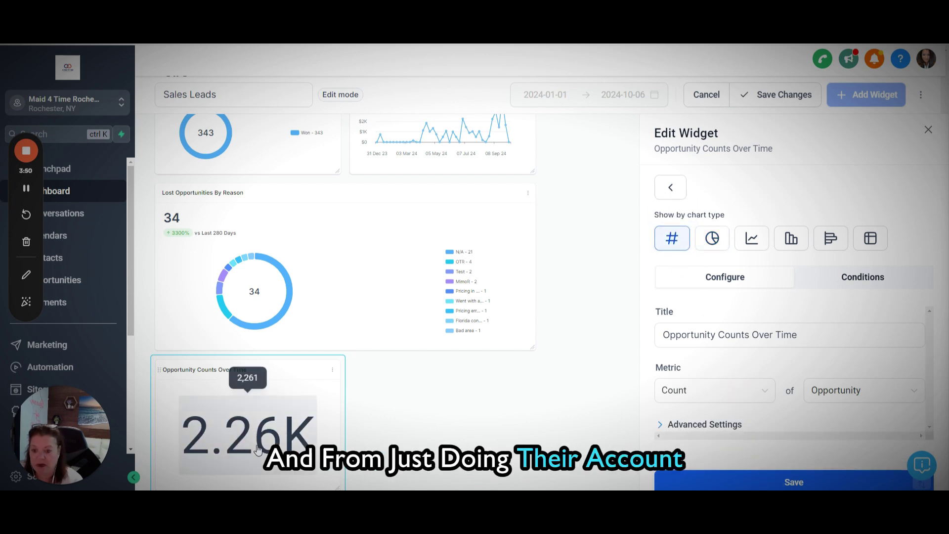
{"action": "left_click", "coordinate": [791, 238]}
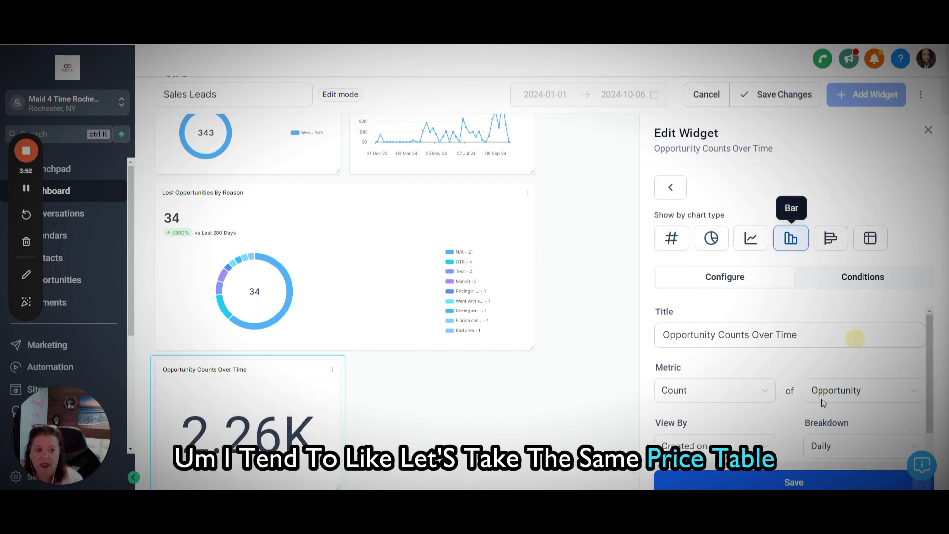
- Set the Opportunity Counts Over Time widget to the table display and save it
{"action": "left_click", "coordinate": [870, 238]}
{"action": "left_click", "coordinate": [791, 483]}
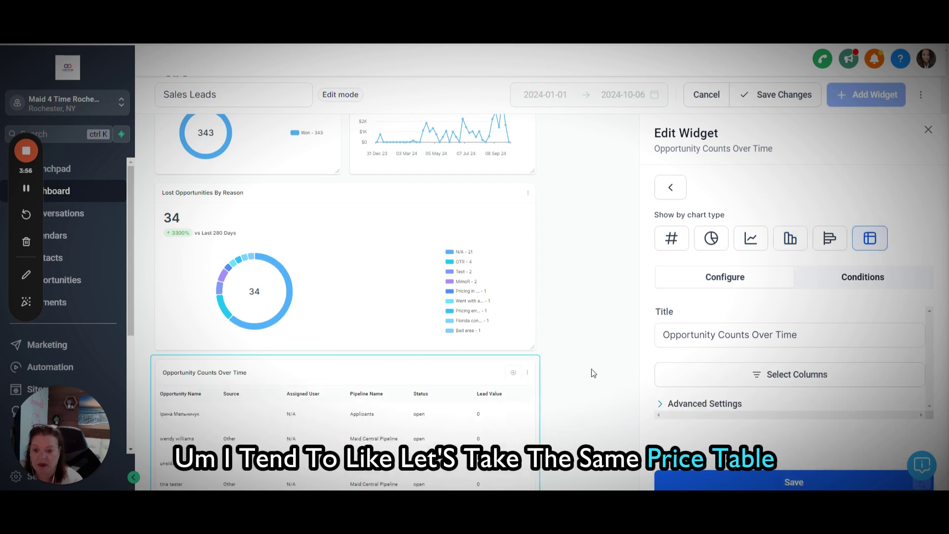
- Check which fields the widget's conditions can filter on, and leave the widget editor without saving
{"action": "scroll", "coordinate": [582, 366], "scroll_direction": "down", "scroll_amount": 2}
{"action": "left_click", "coordinate": [832, 241]}
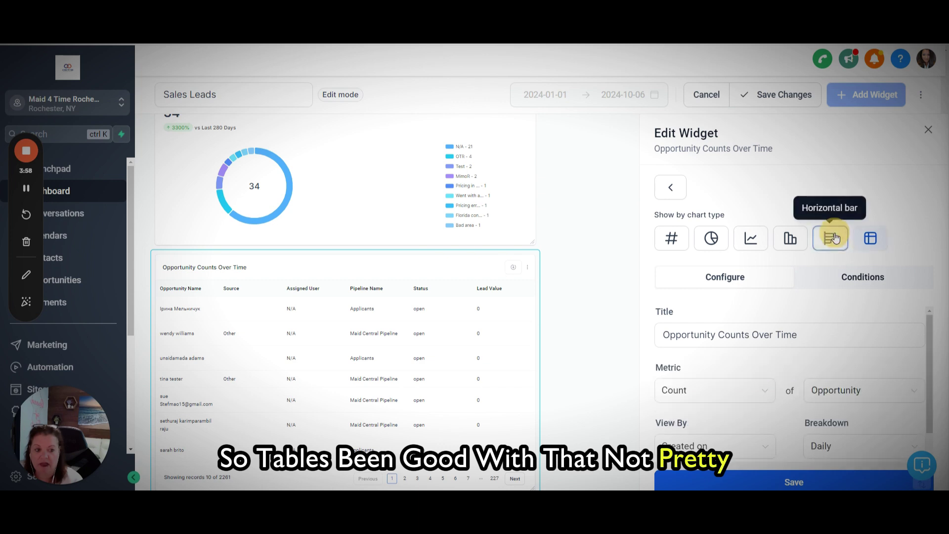
{"action": "left_click", "coordinate": [863, 279]}
{"action": "left_click", "coordinate": [706, 322]}
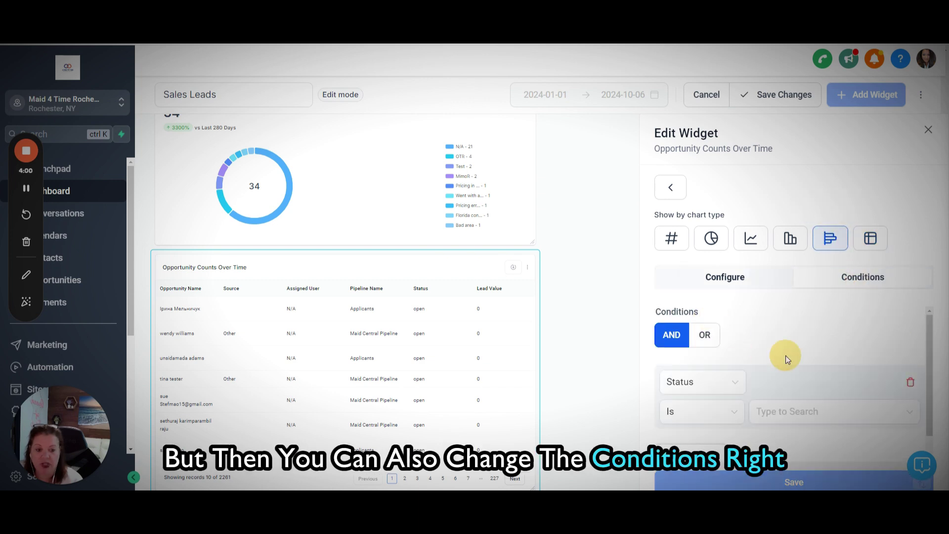
{"action": "scroll", "coordinate": [782, 386], "scroll_direction": "down", "scroll_amount": 1}
{"action": "left_click", "coordinate": [707, 361]}
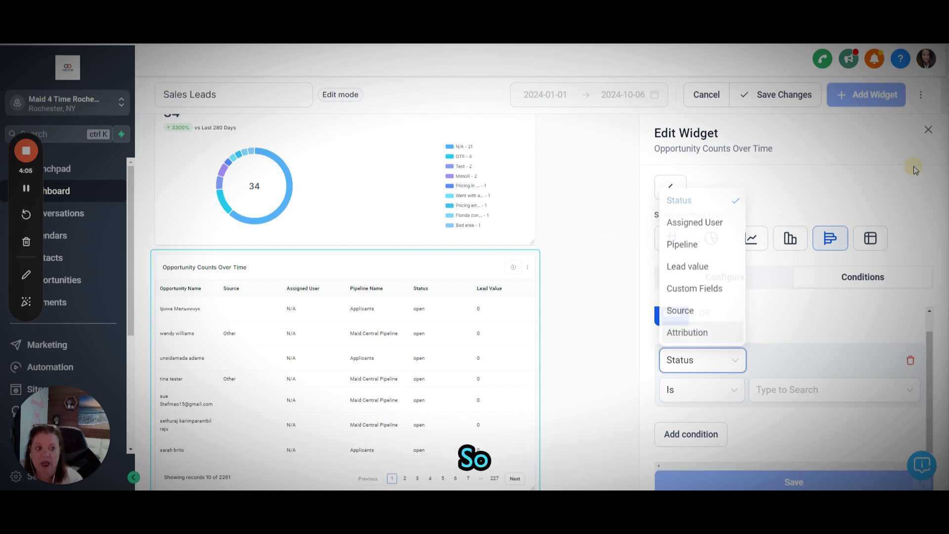
{"action": "left_click", "coordinate": [928, 130]}
{"action": "left_click", "coordinate": [929, 130]}
{"action": "scroll", "coordinate": [374, 405], "scroll_direction": "up", "scroll_amount": 7}
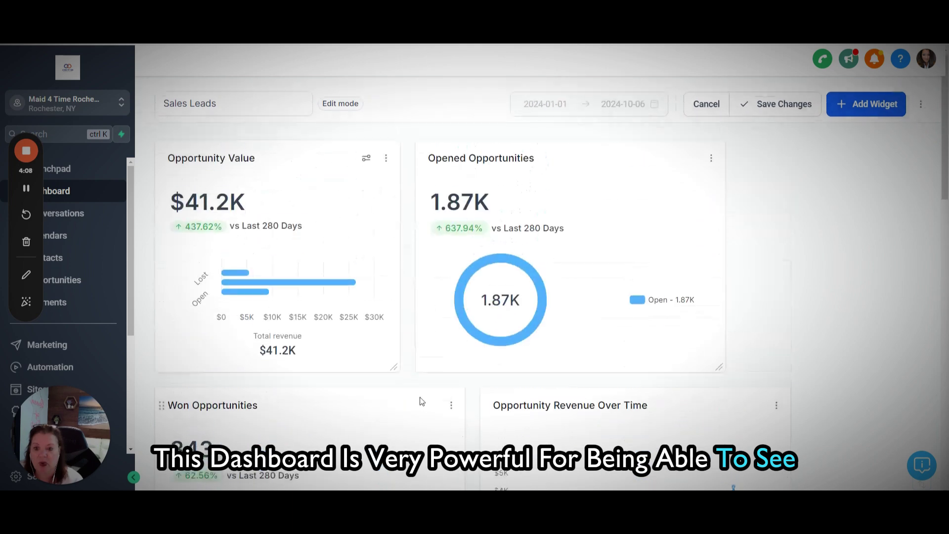